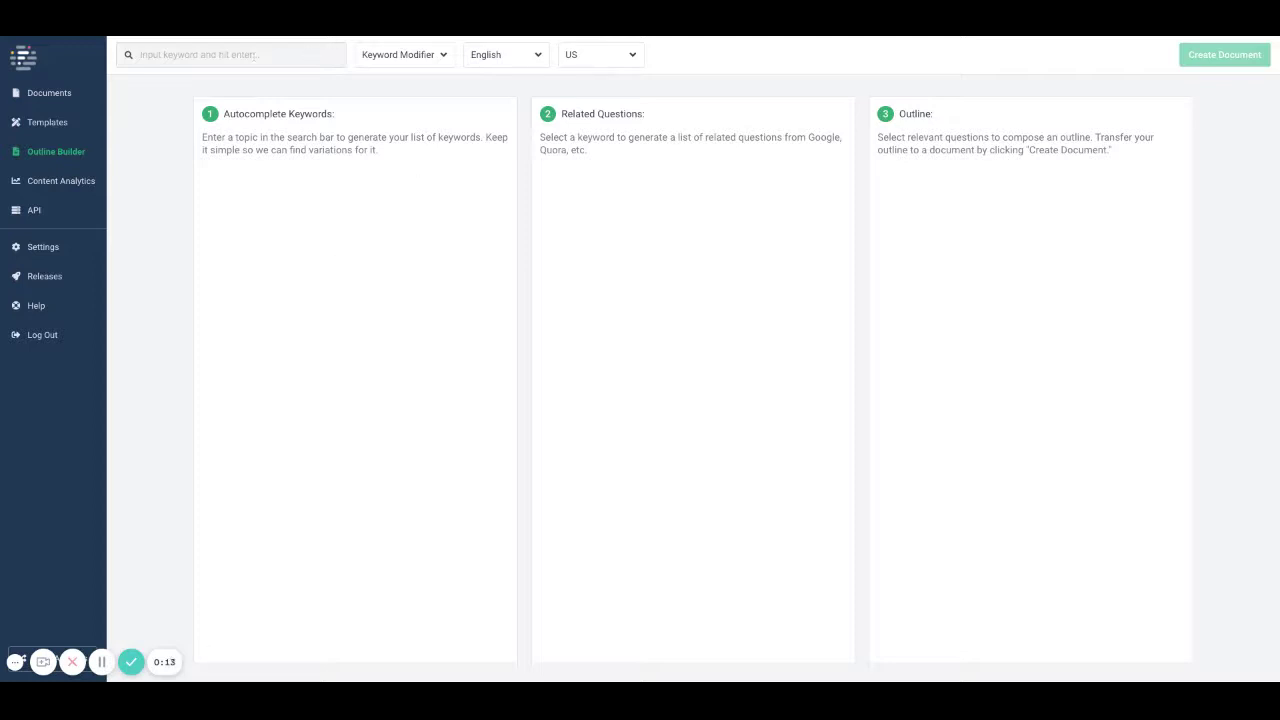
pyautogui.click(447, 60)
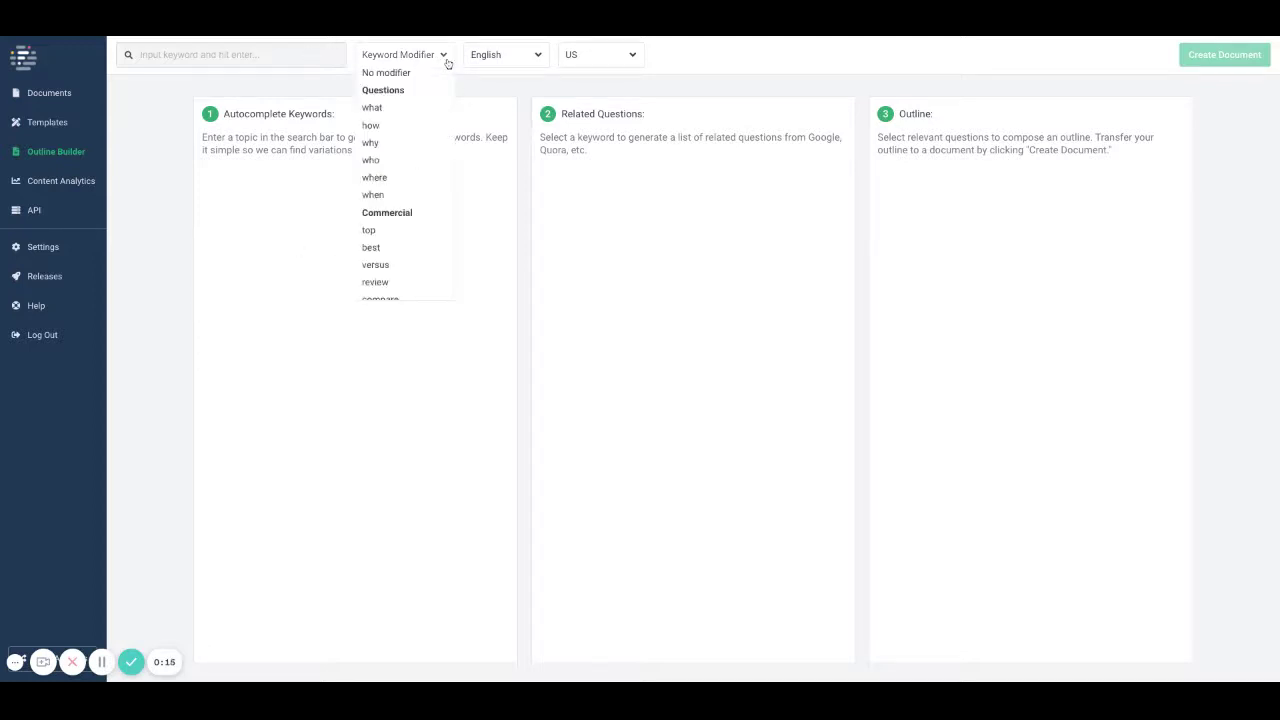
pyautogui.click(446, 60)
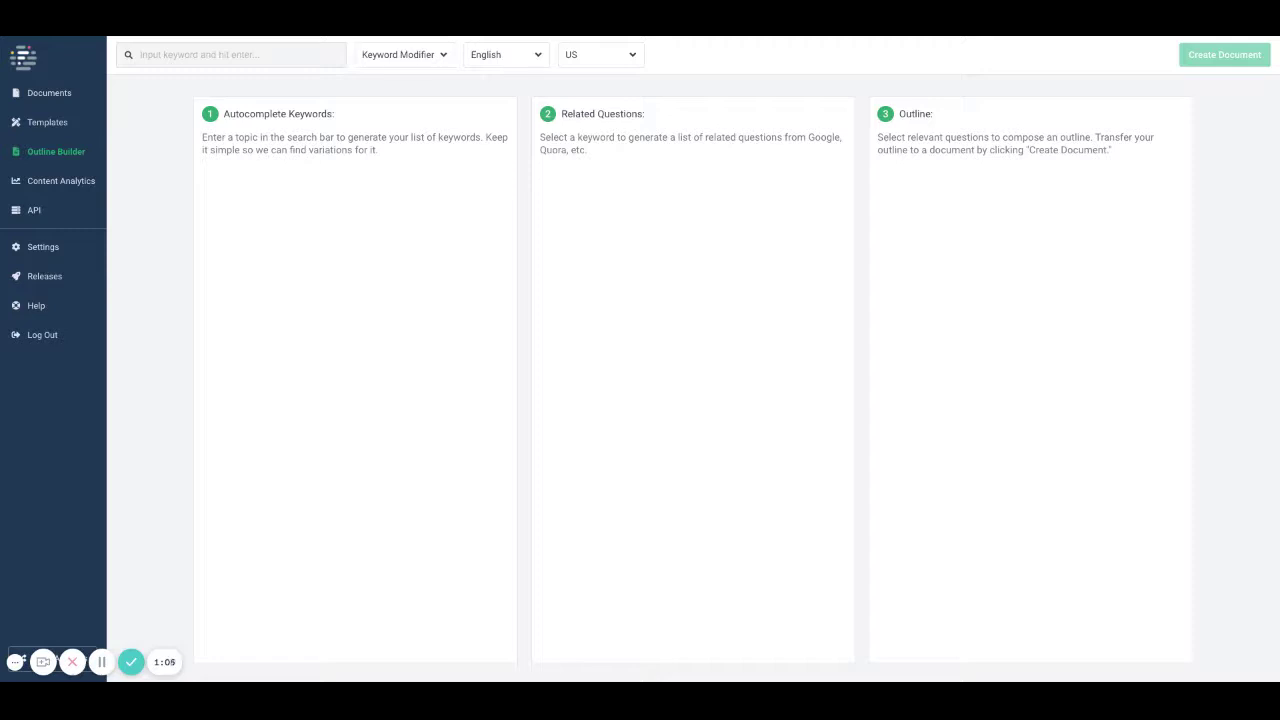
# Generate autocomplete keywords for "bird seeds" with the keyword modifier "best"
pyautogui.click(220, 57)
pyautogui.write('bird seeds')
pyautogui.click(435, 62)
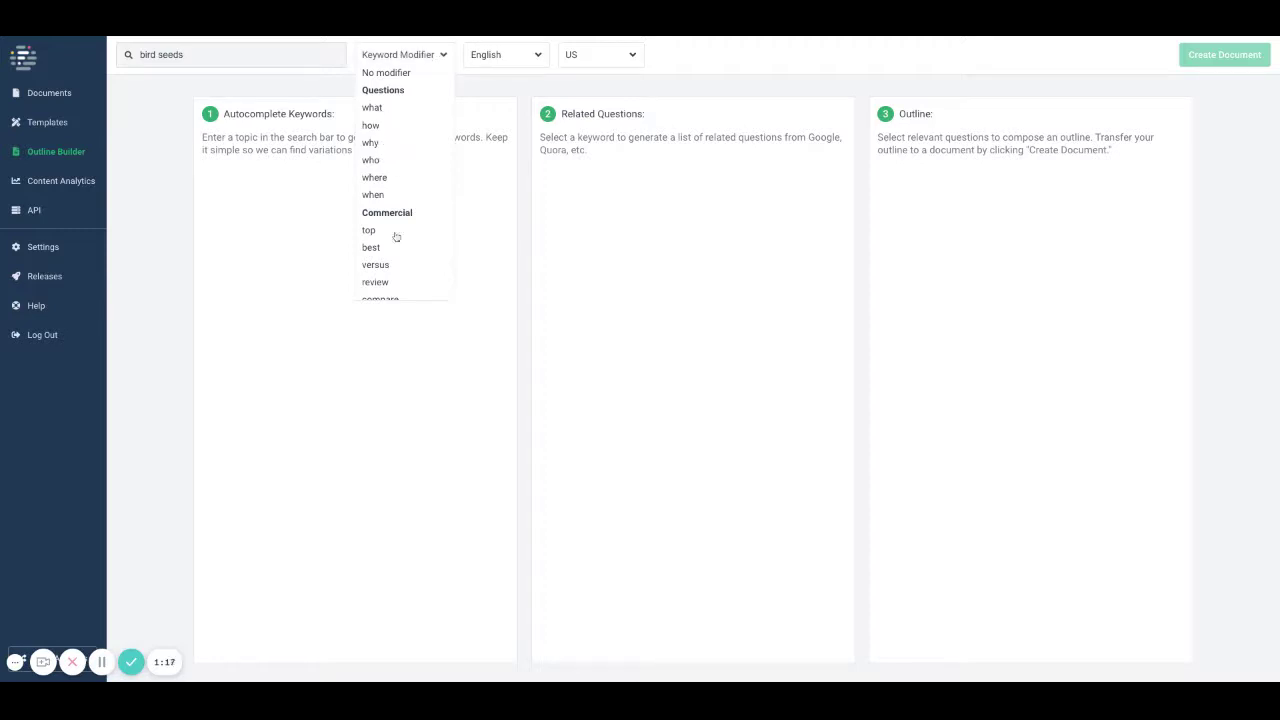
pyautogui.scroll(-1, 391, 257)
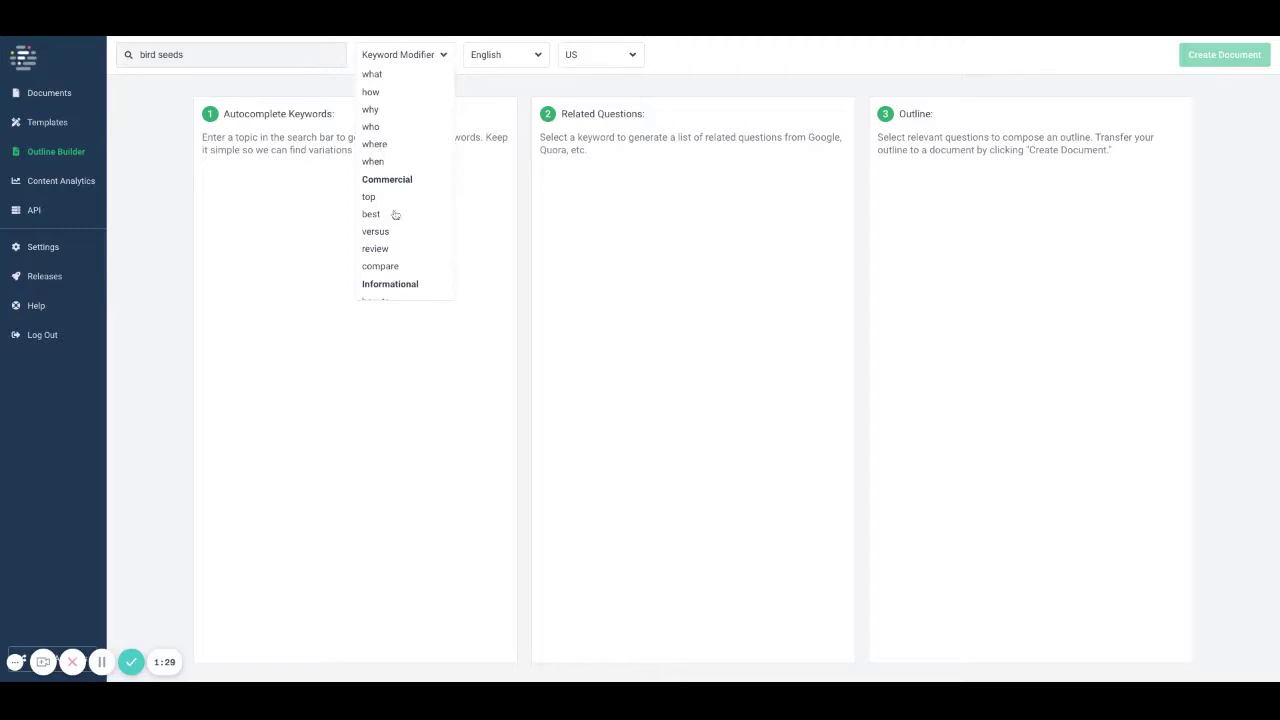
pyautogui.scroll(-1, 385, 254)
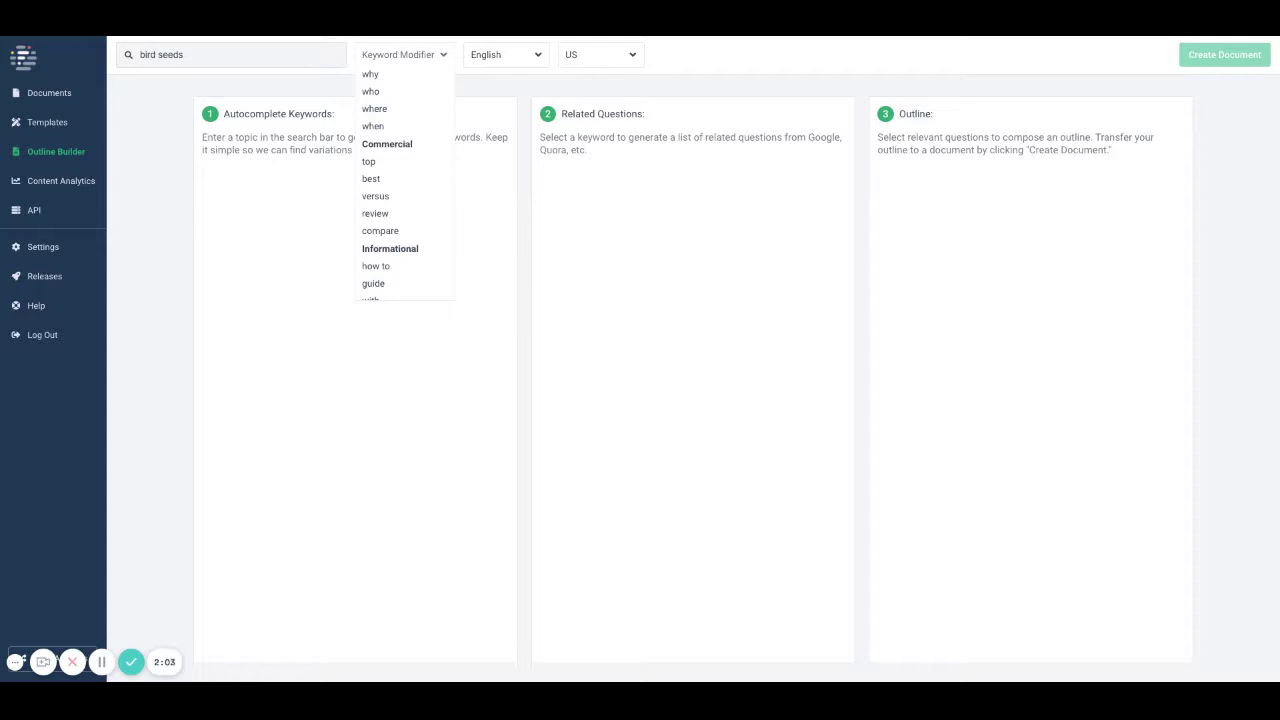
pyautogui.click(369, 176)
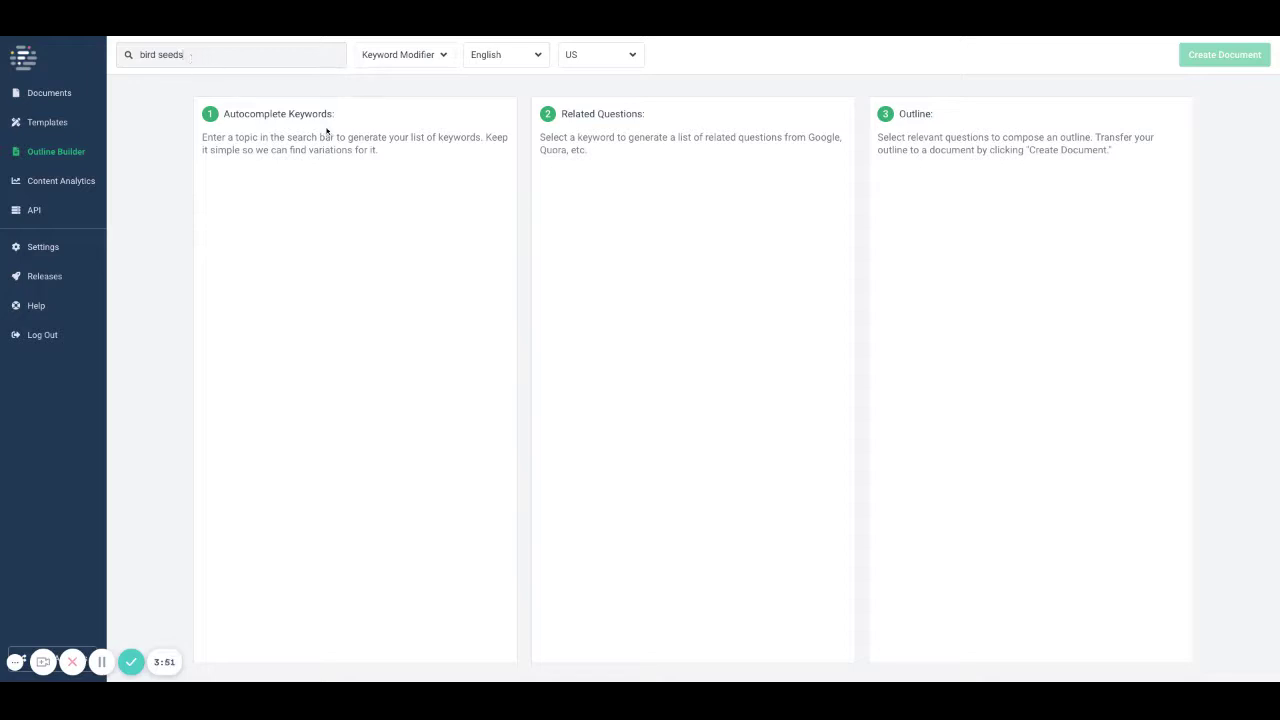
pyautogui.tripleClick(226, 59)
pyautogui.click(243, 55)
pyautogui.click(447, 65)
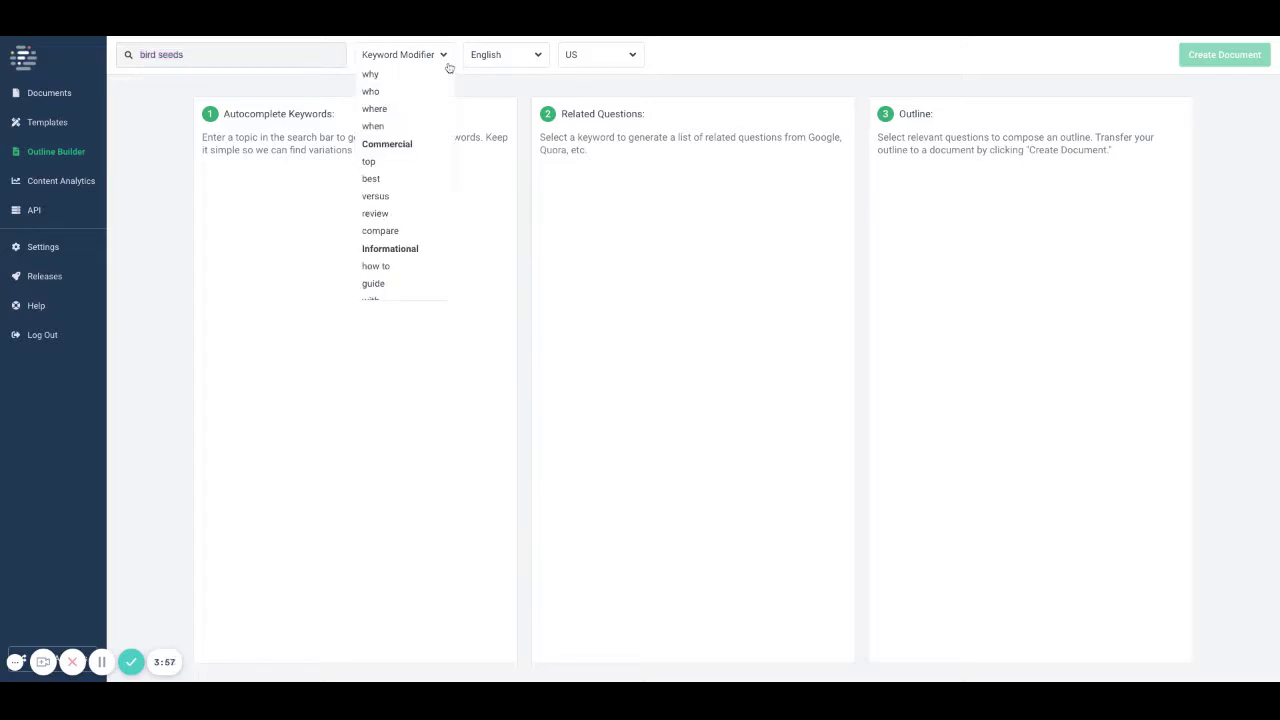
pyautogui.click(374, 180)
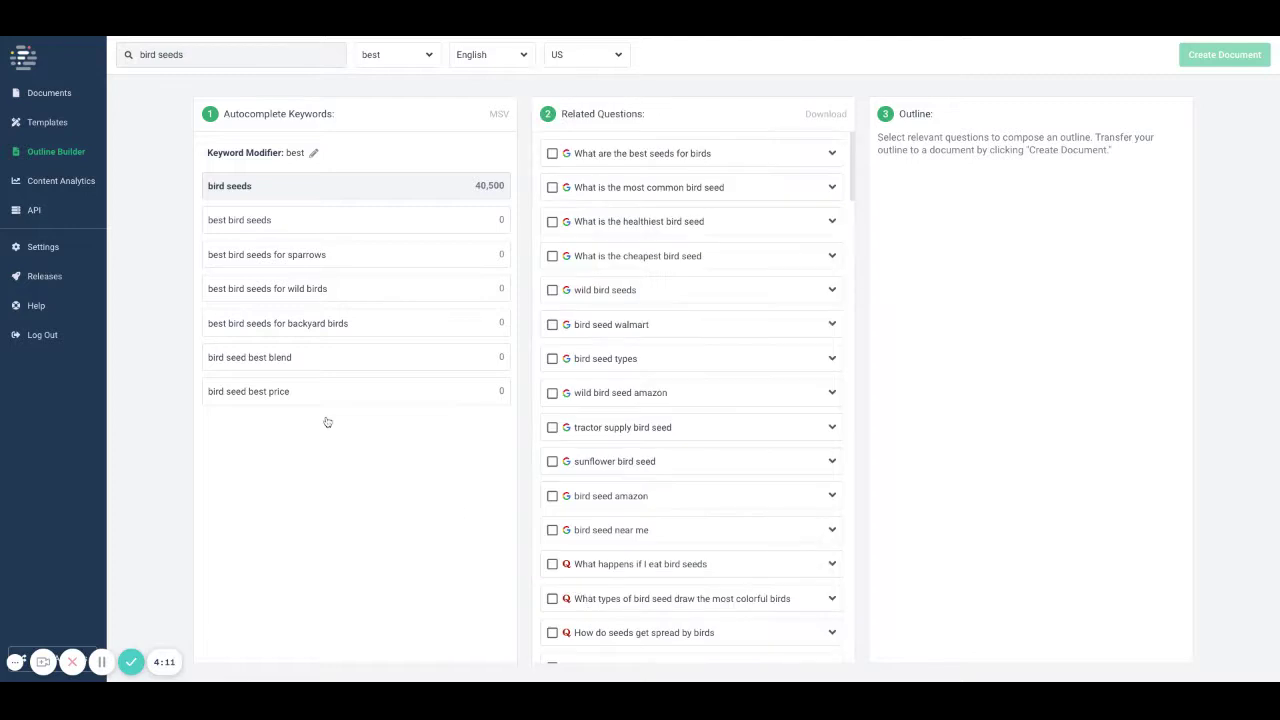
# For "best bird seeds", add "What is the most popular bird seed" and "What kind of bird seed attracts the most birds" to the outline
pyautogui.click(242, 222)
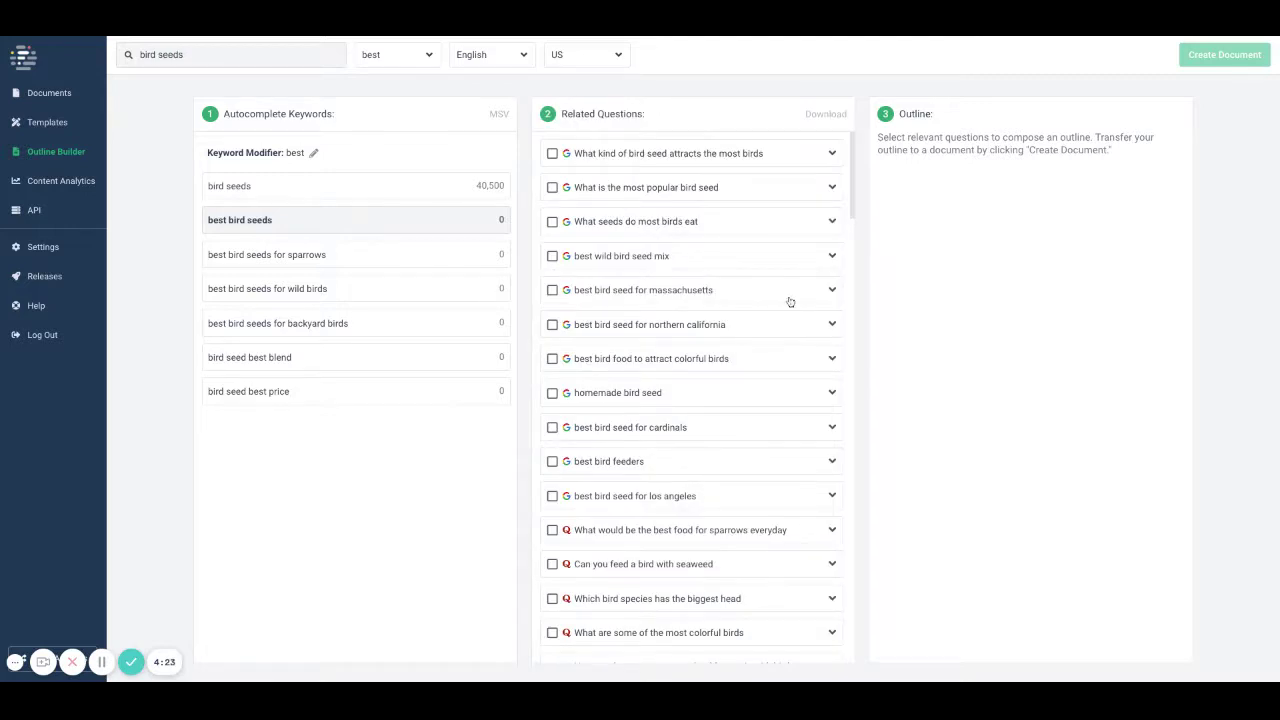
pyautogui.click(552, 189)
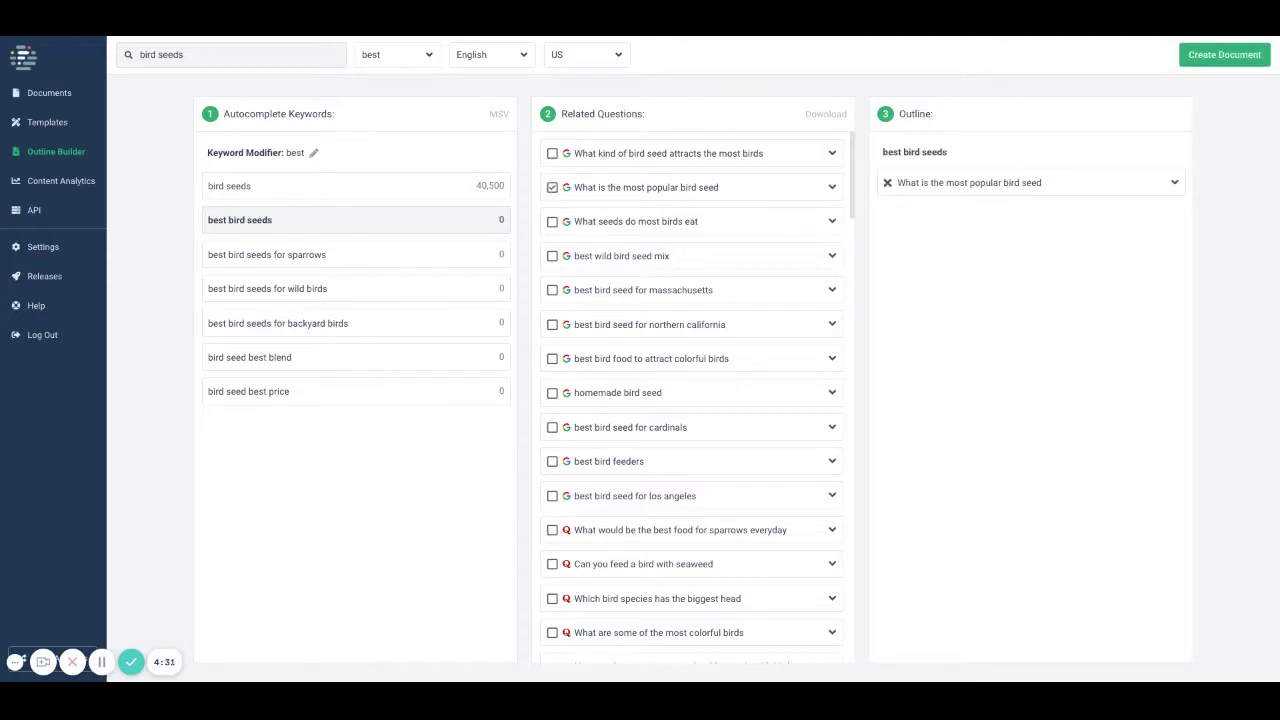
pyautogui.click(552, 153)
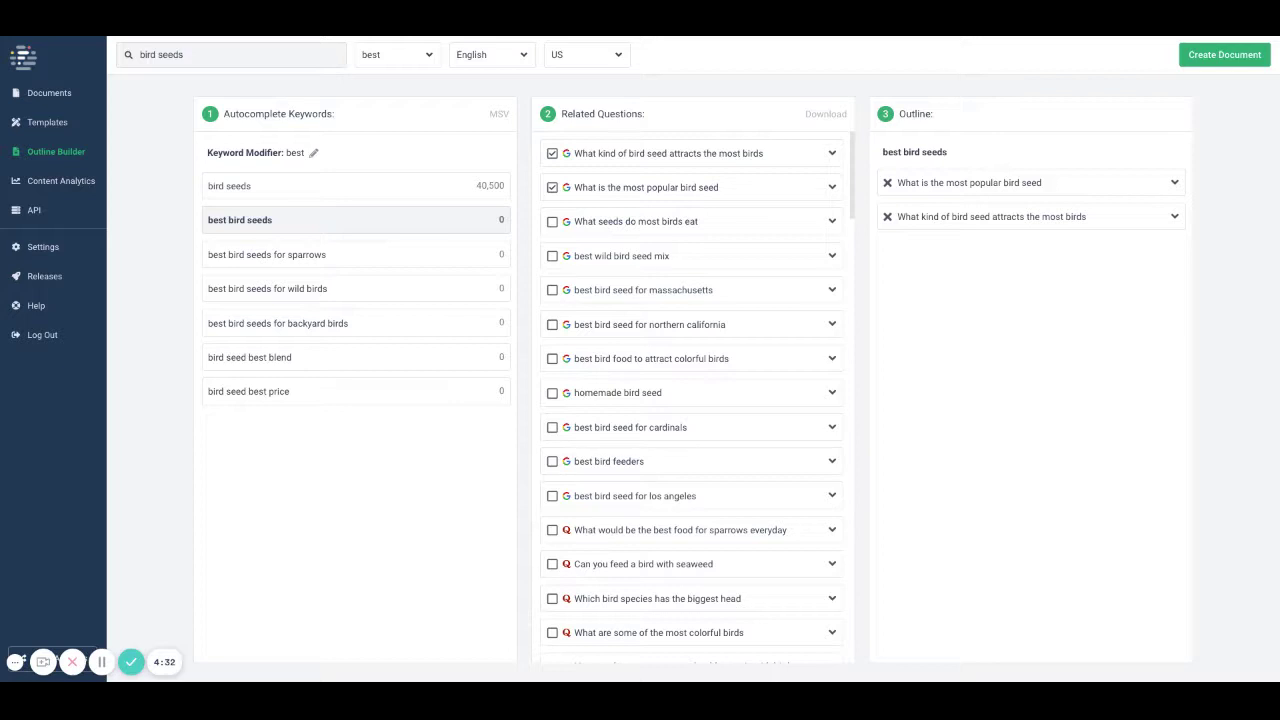
# Expand the first related question and add "What bird seeds attract what birds", "homemade bird seed" and "What seeds do most birds eat" to the outline
pyautogui.click(832, 155)
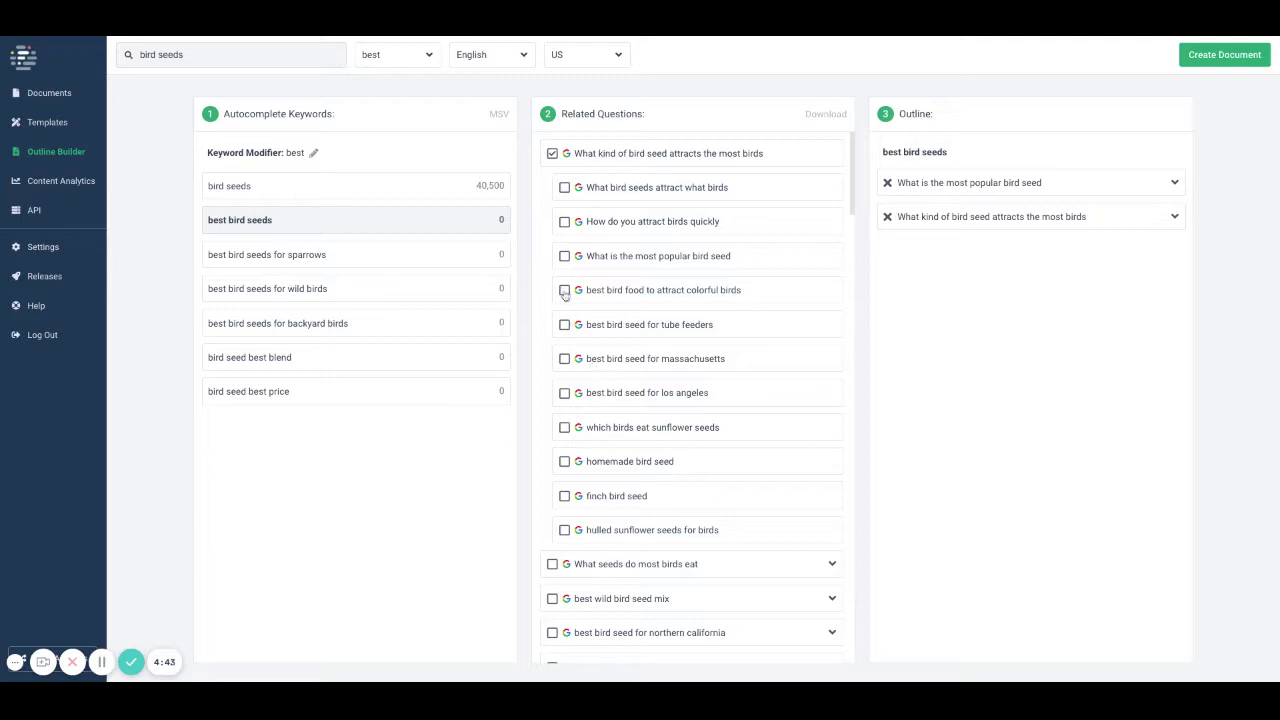
pyautogui.click(565, 188)
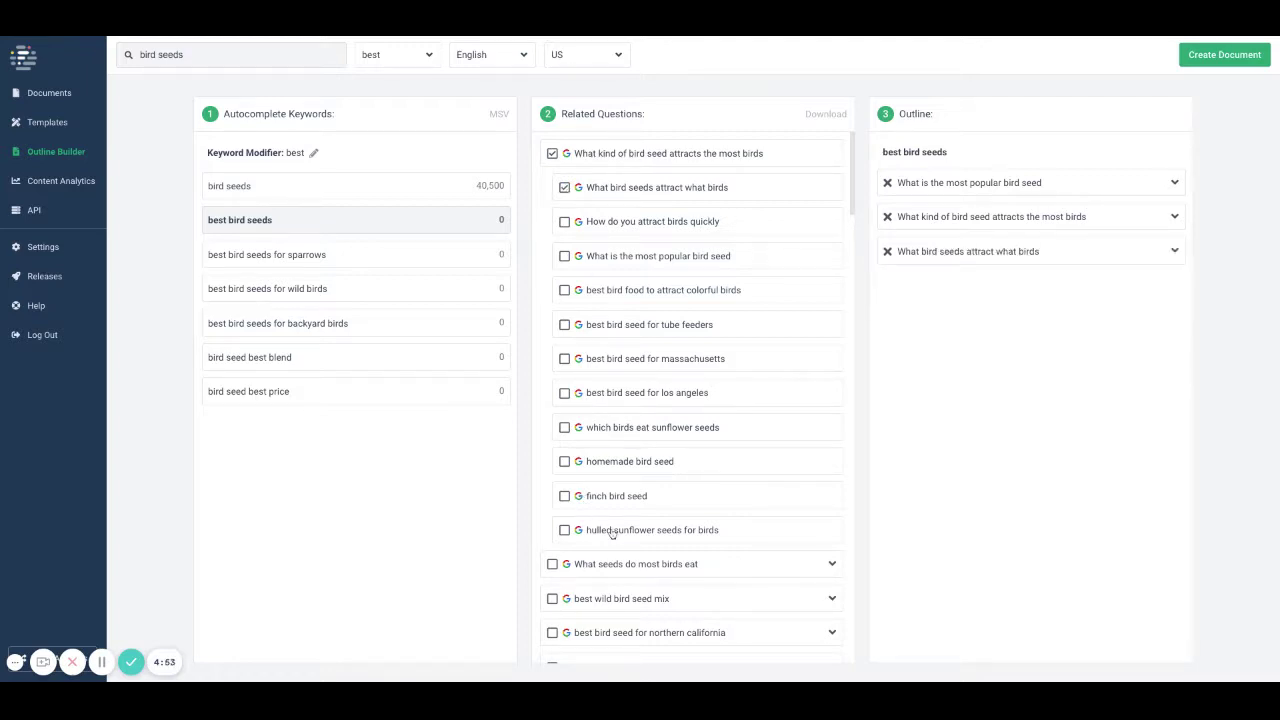
pyautogui.scroll(-1, 612, 533)
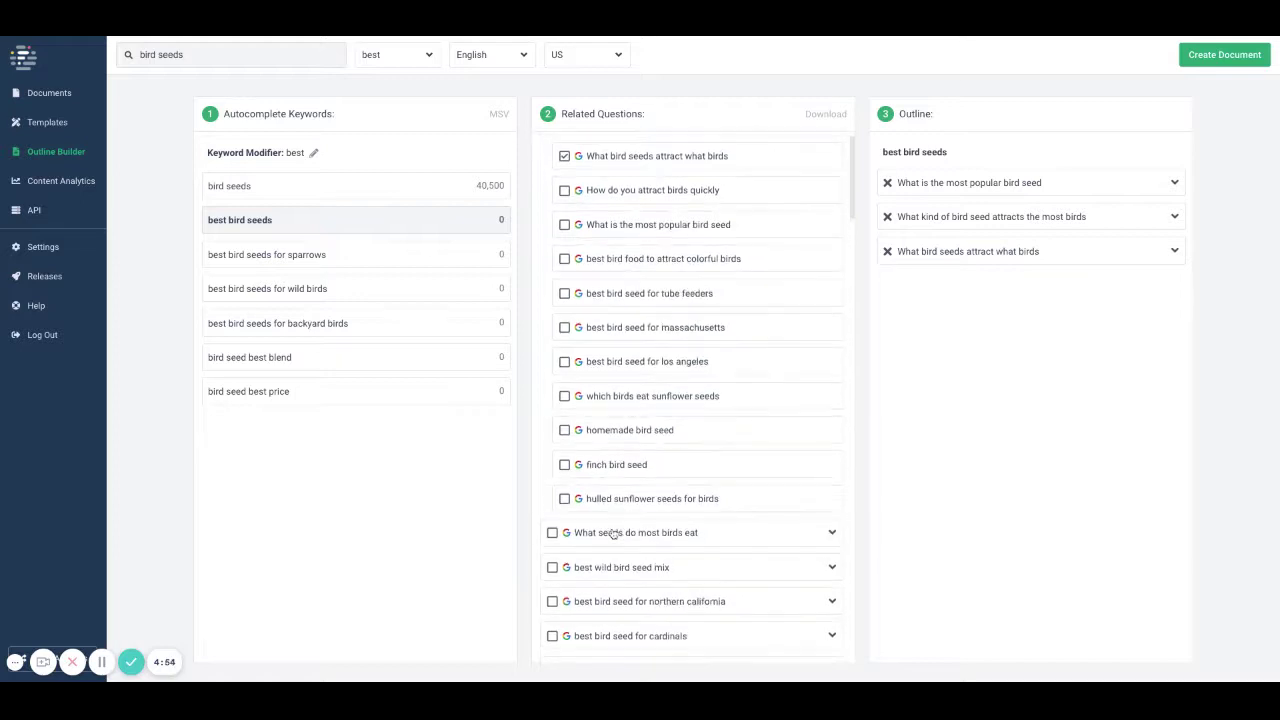
pyautogui.click(564, 430)
pyautogui.scroll(-2, 631, 505)
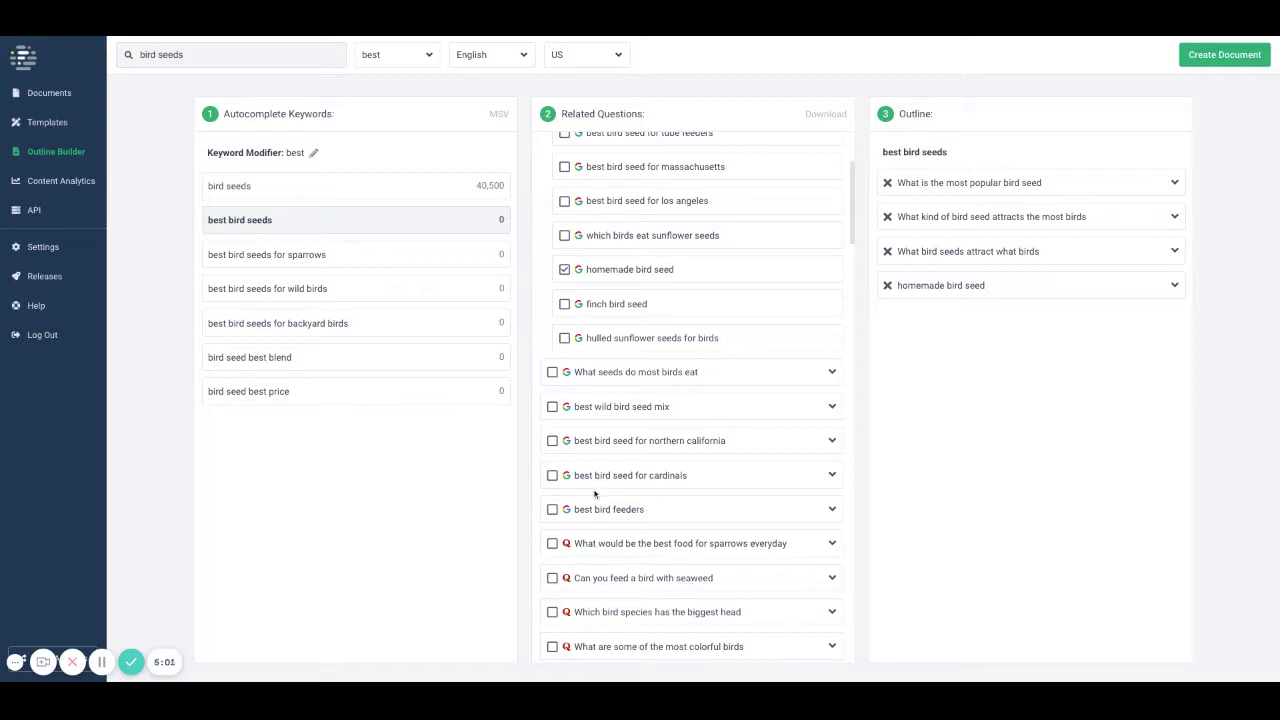
pyautogui.click(553, 372)
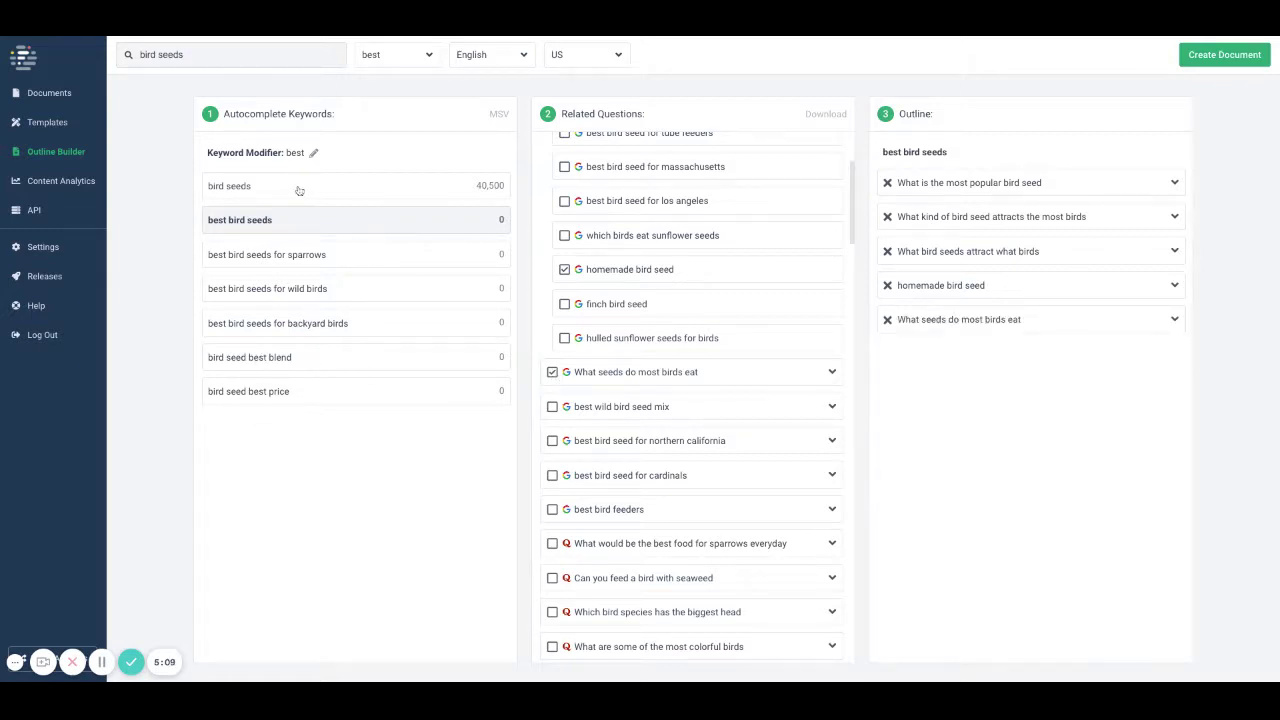
# For "bird seed best price", add "home depot bird seed", "Why has bird seed gotten so expensive" and "What is the cheapest bird seed" to the outline
pyautogui.click(251, 396)
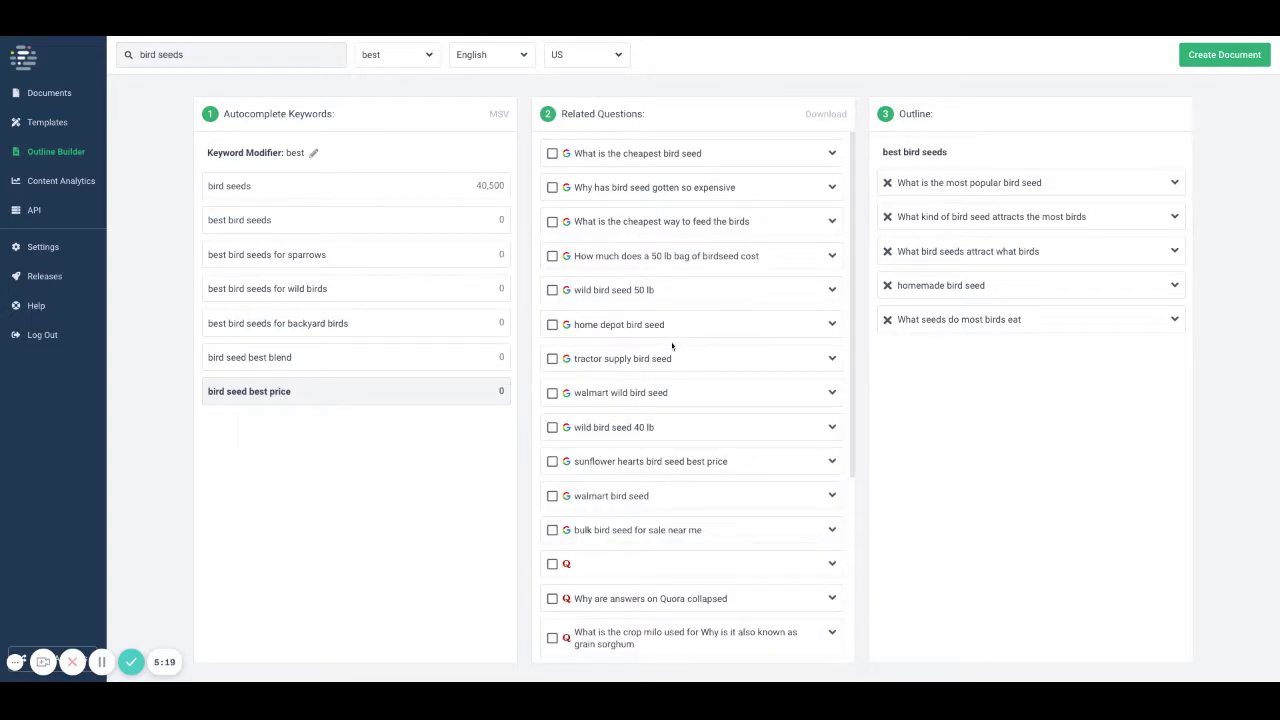
pyautogui.click(553, 325)
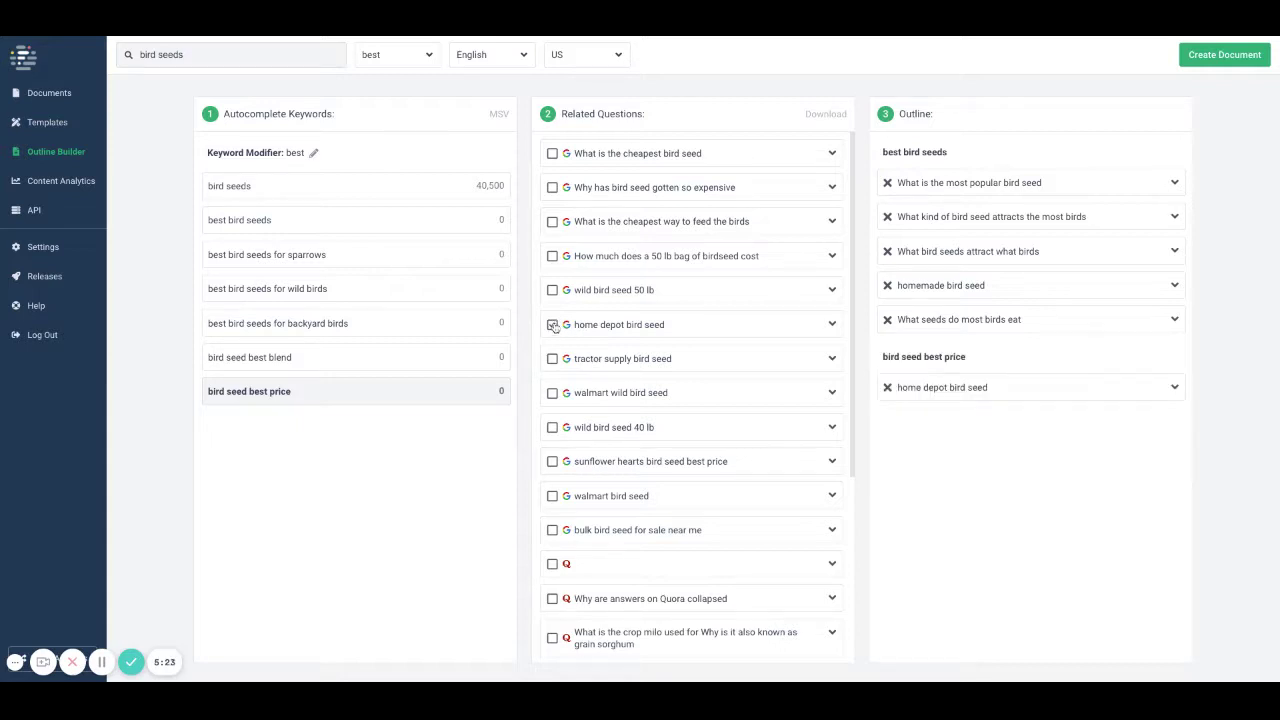
pyautogui.click(552, 188)
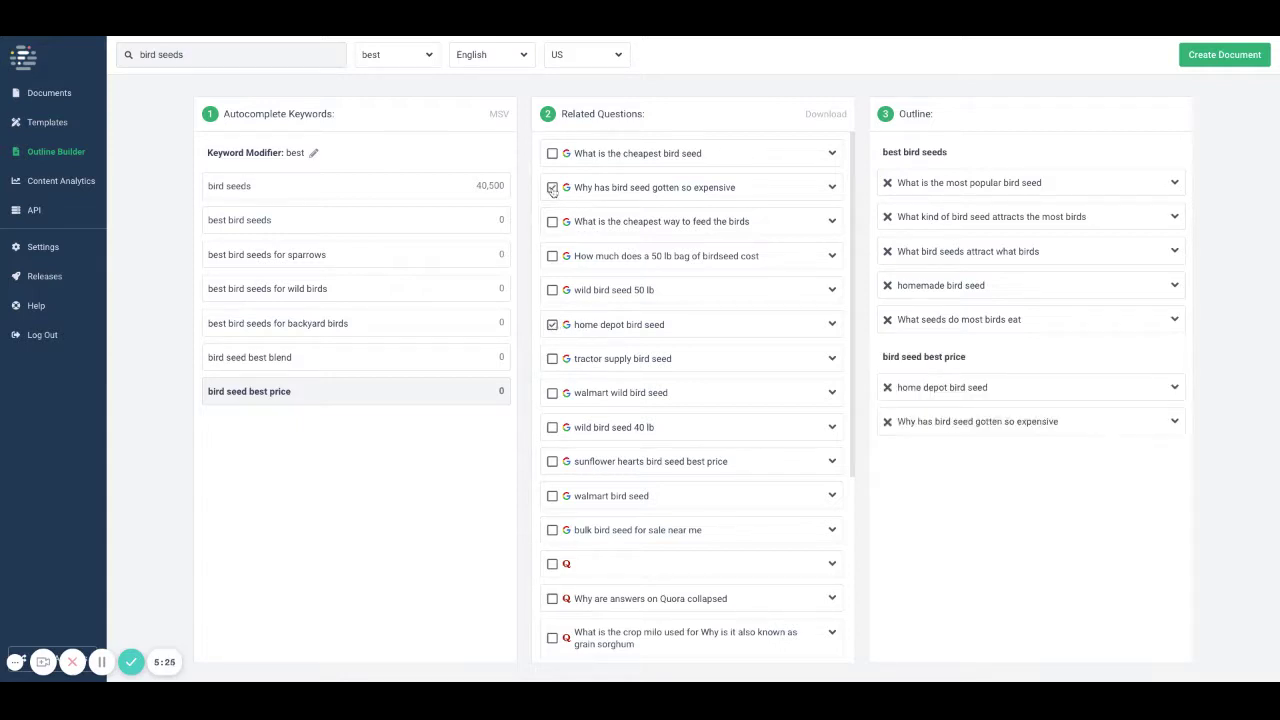
pyautogui.click(552, 155)
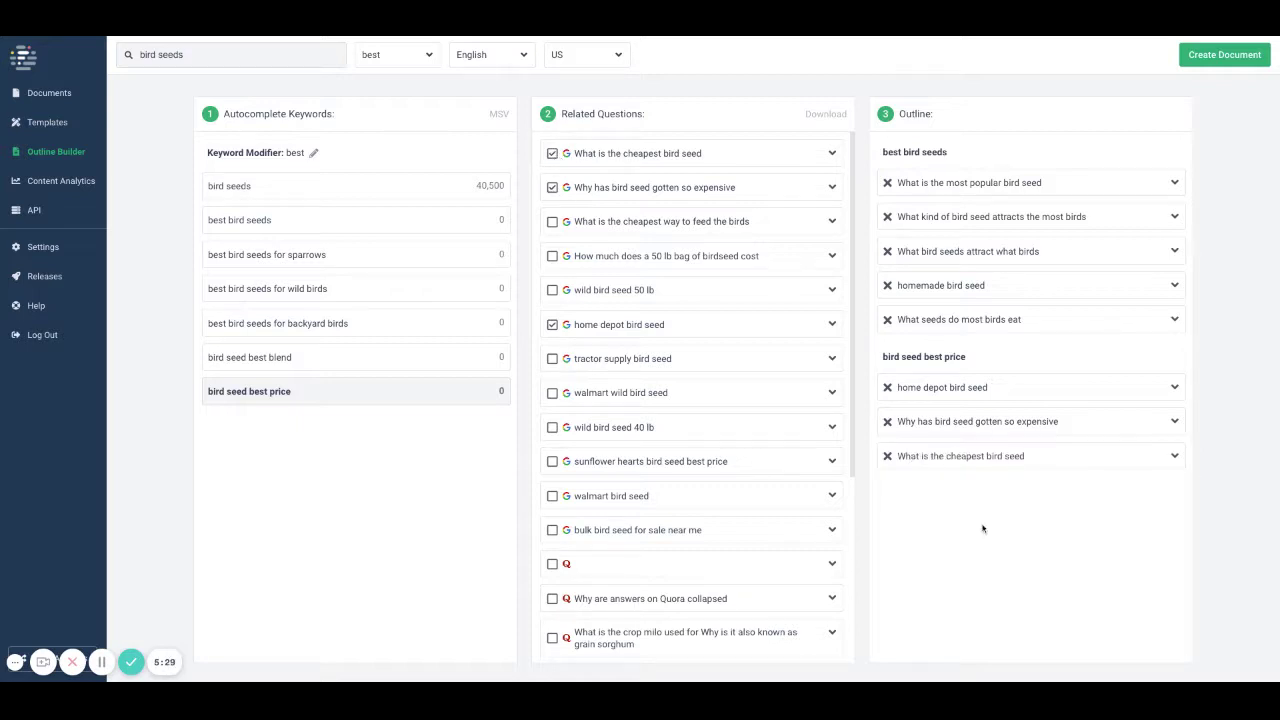
# Remove "home depot bird seed" from the outline and look through the remaining related questions for "bird seed best price"
pyautogui.click(887, 388)
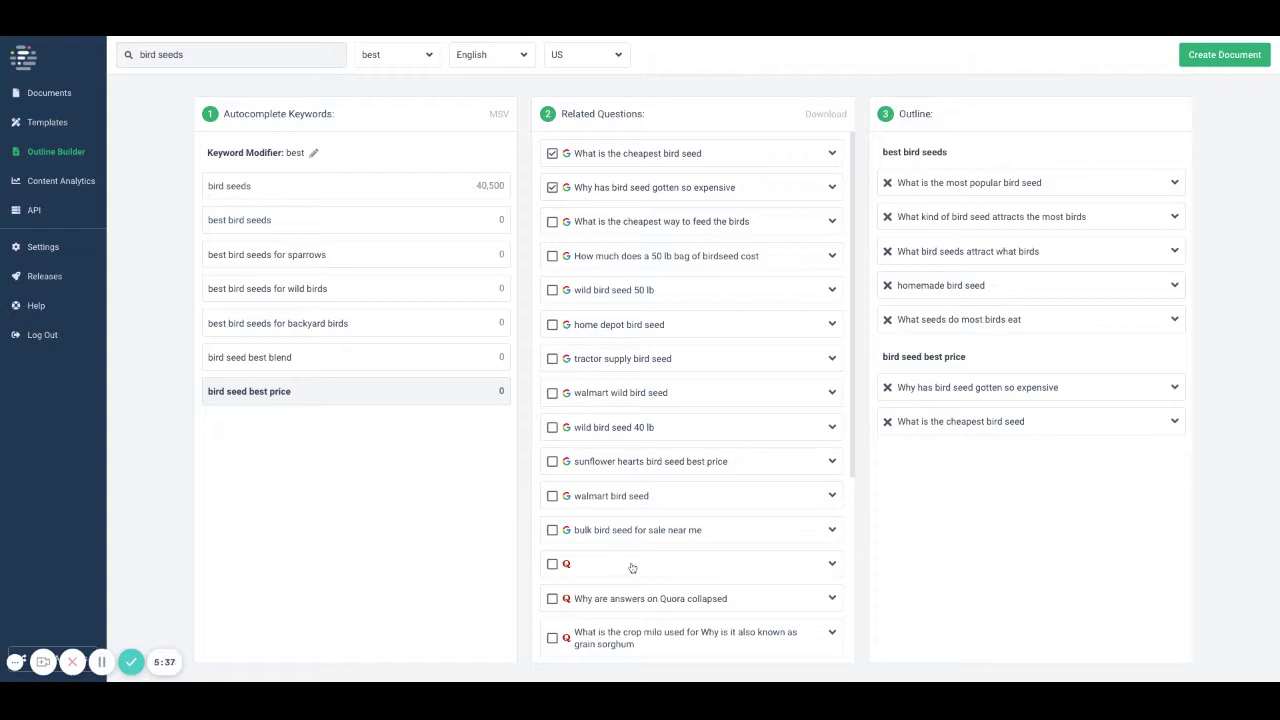
pyautogui.scroll(-5, 642, 573)
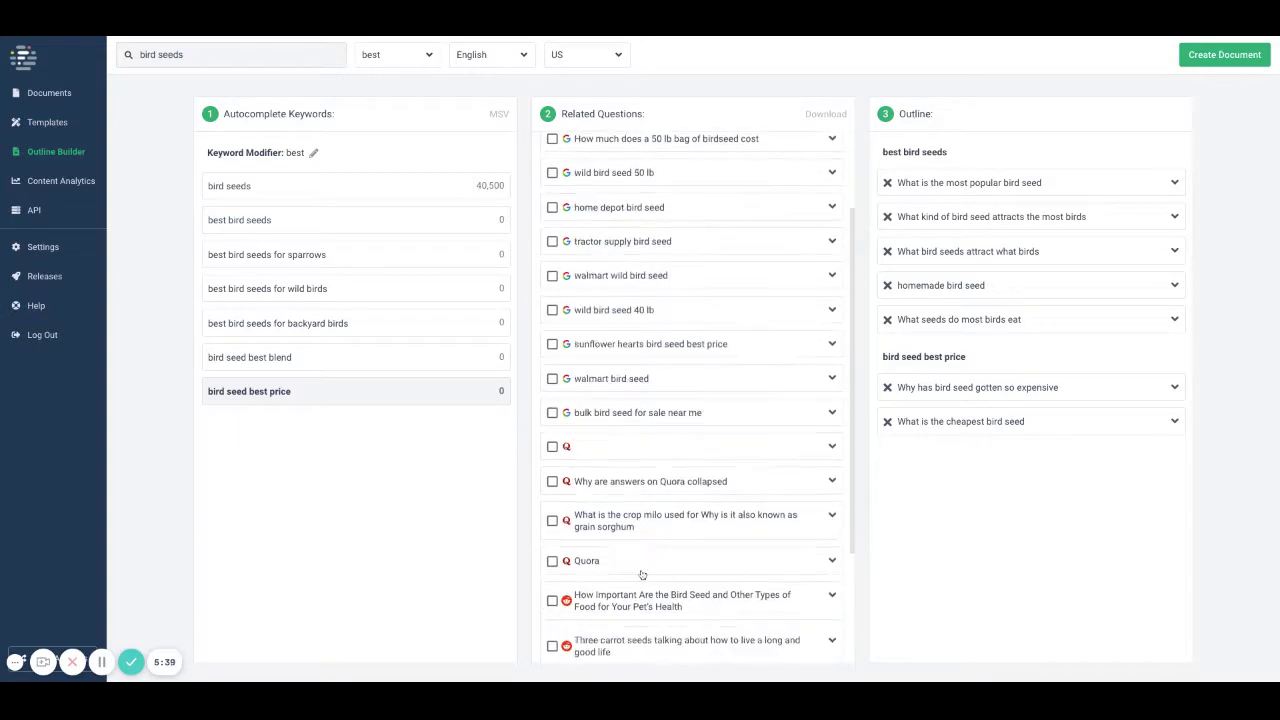
pyautogui.scroll(5, 642, 573)
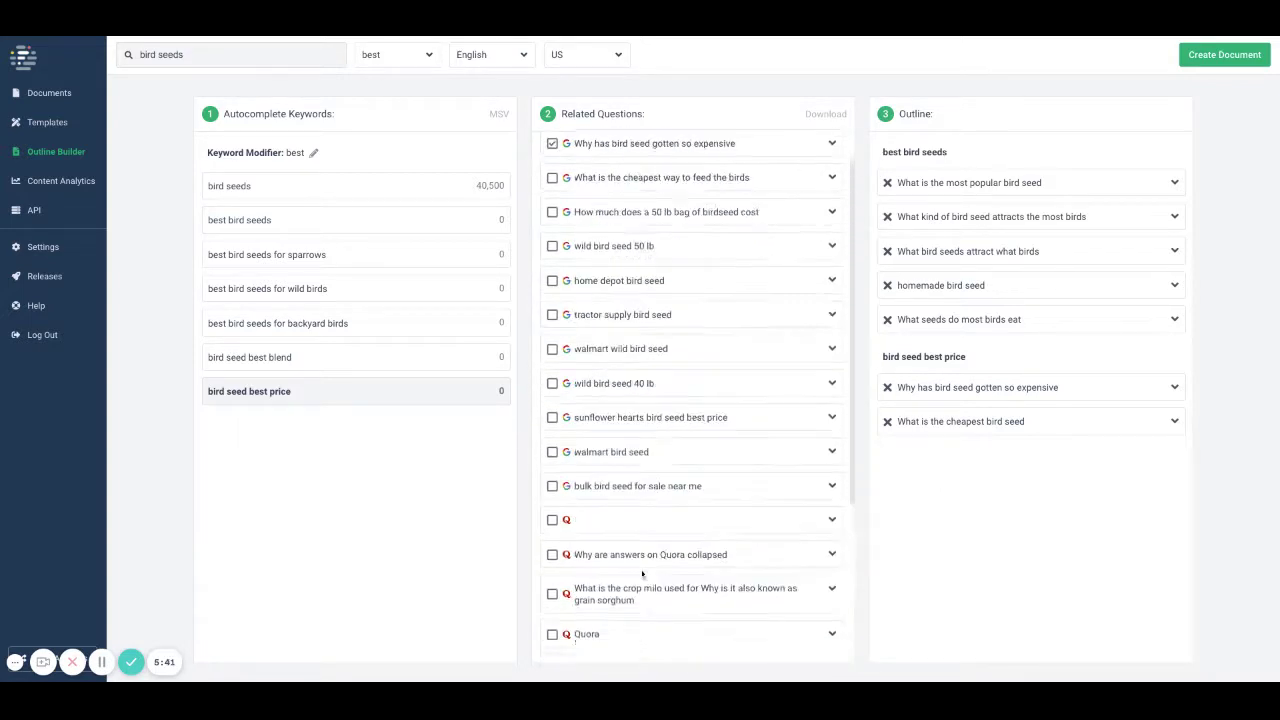
pyautogui.scroll(-3, 642, 573)
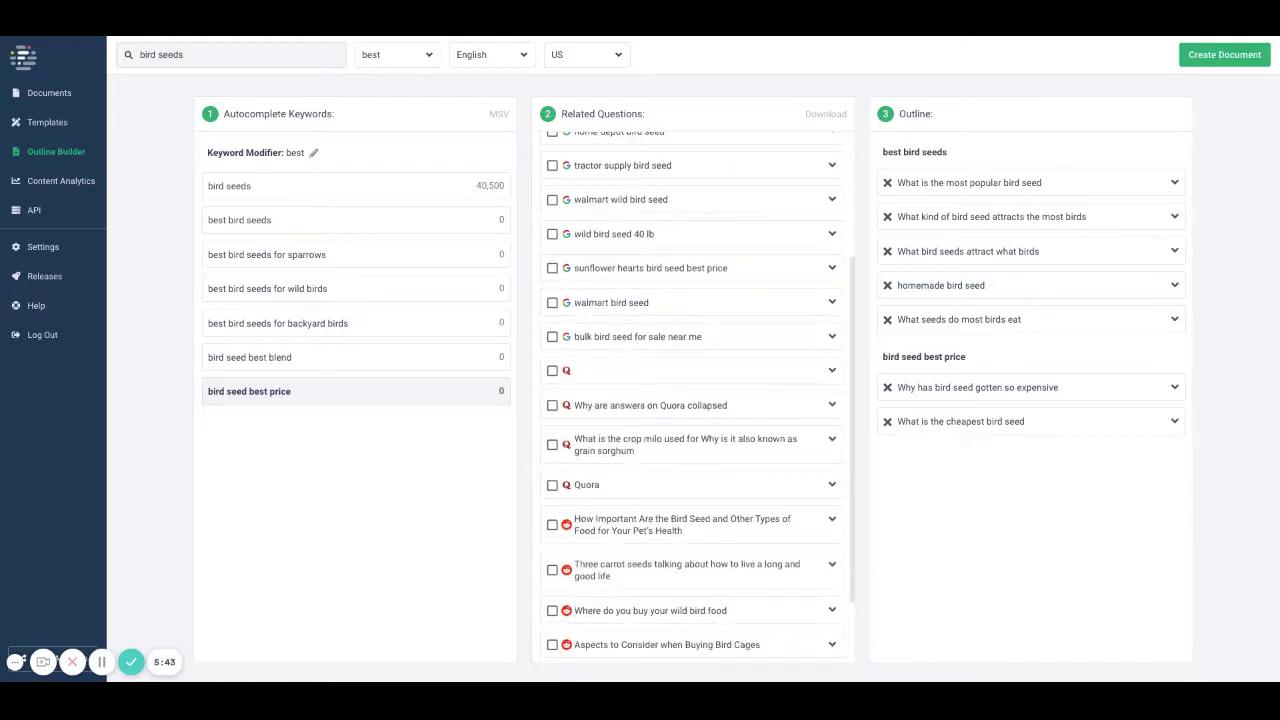
pyautogui.scroll(3, 642, 573)
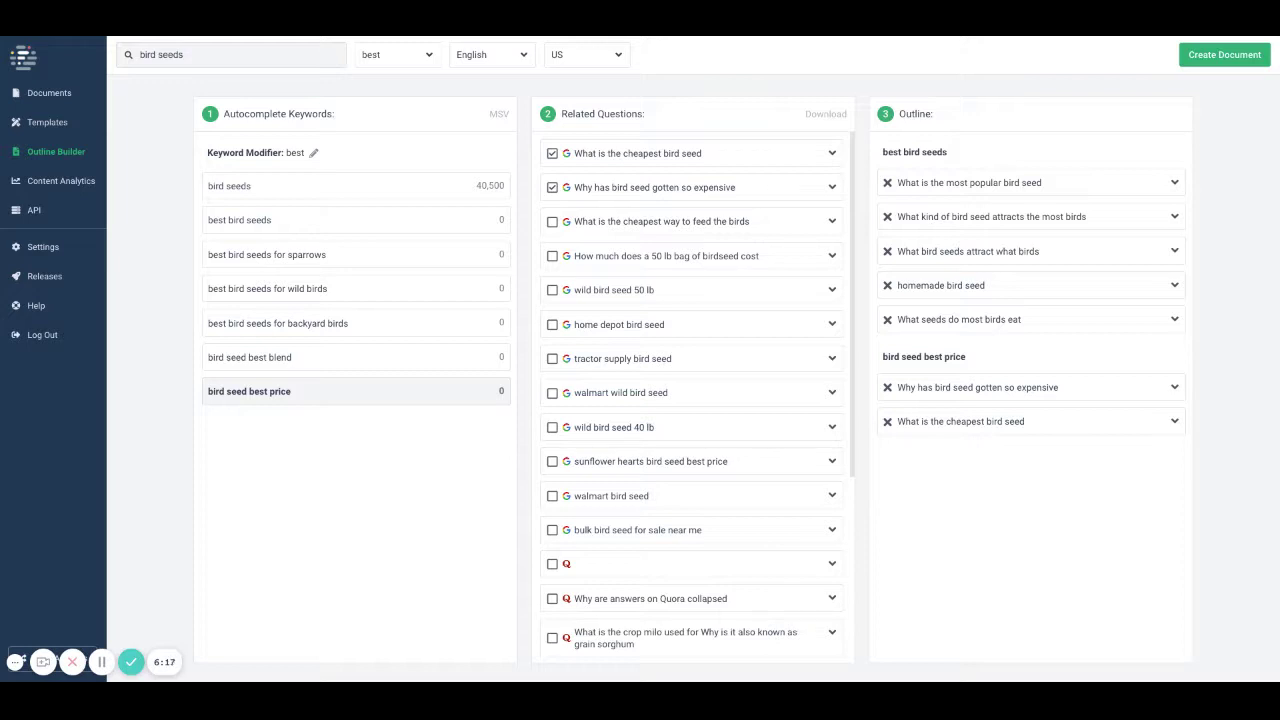
# Expand the outline's questions on the most popular, most attractive, most eaten, expensive and cheapest bird seed to review their sub-questions
pyautogui.click(1174, 182)
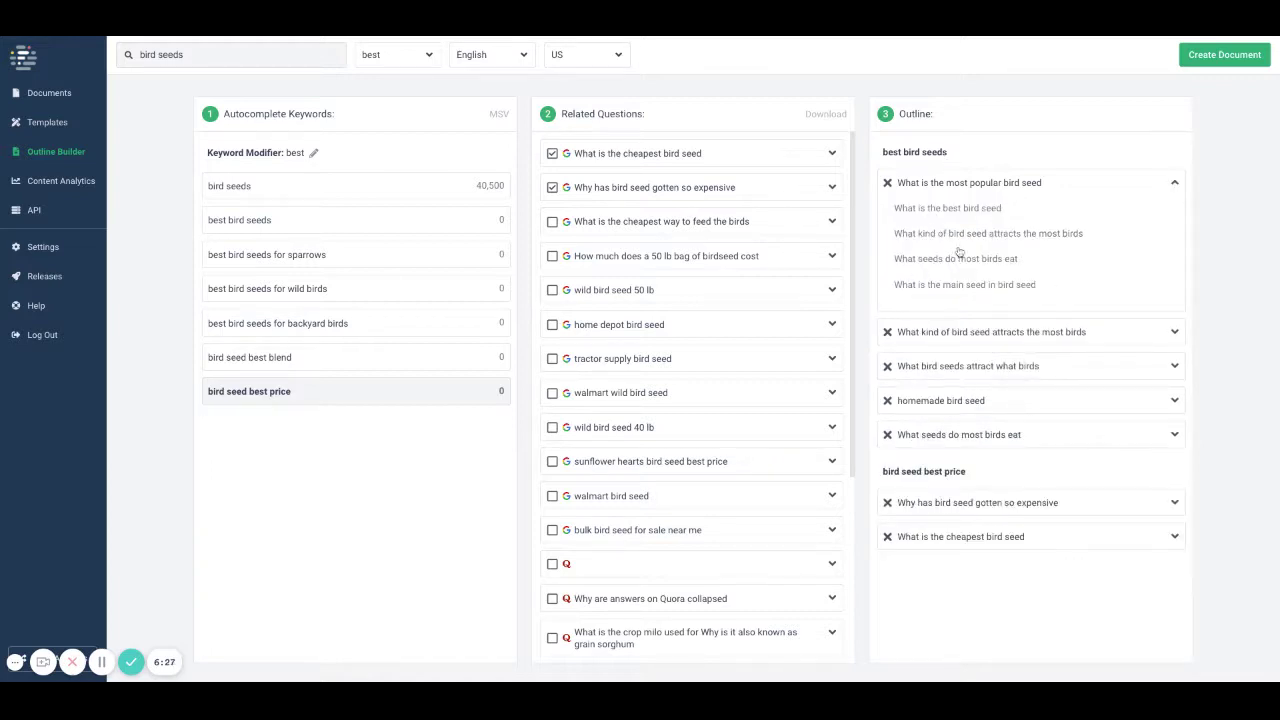
pyautogui.click(1176, 436)
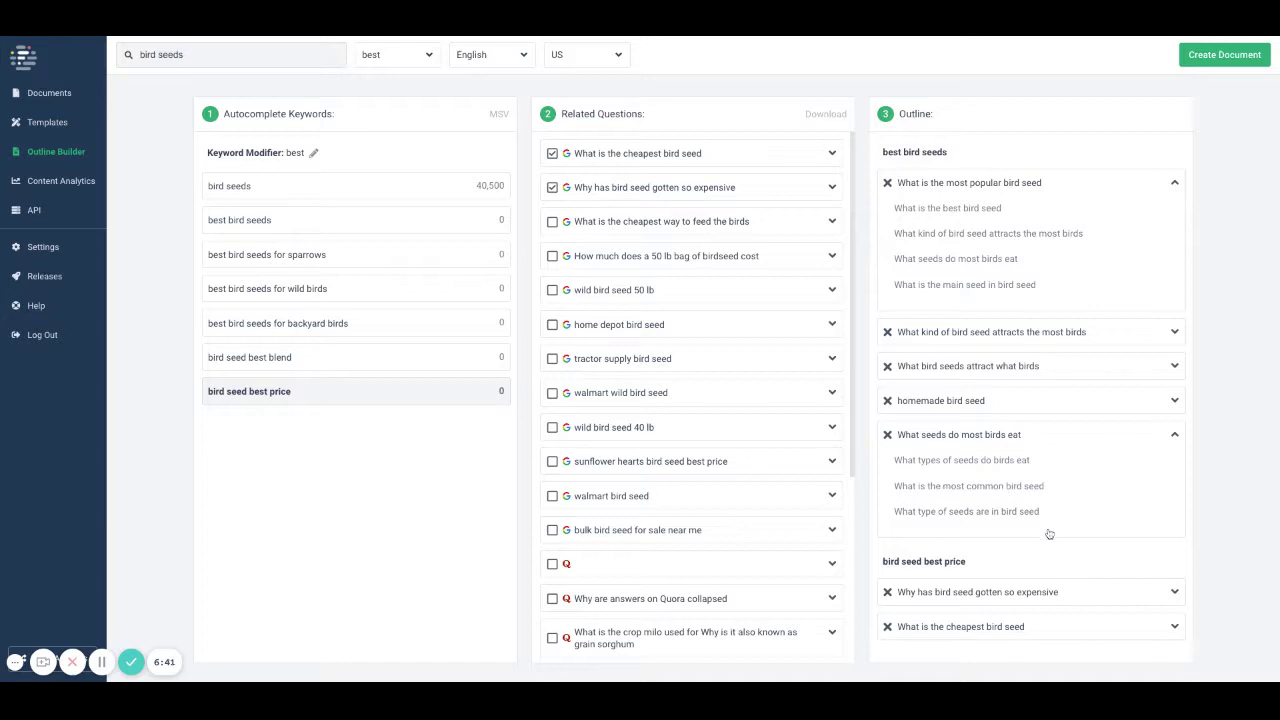
pyautogui.click(1175, 333)
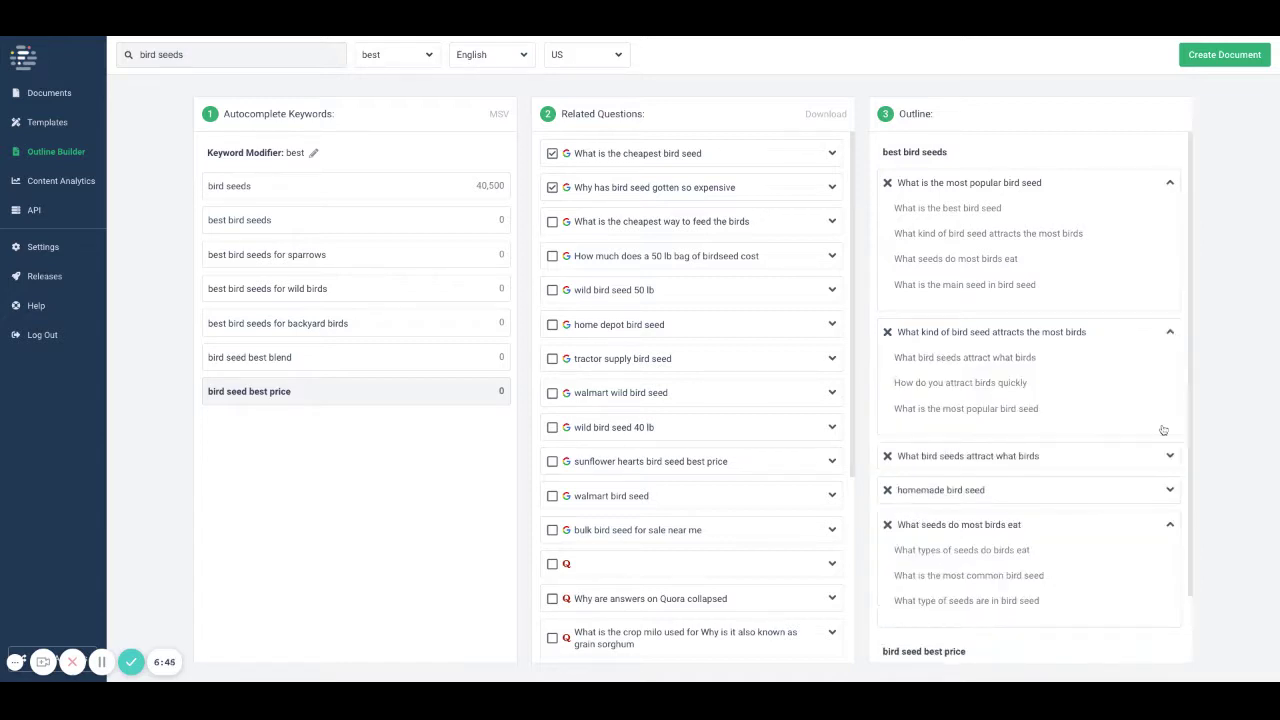
pyautogui.scroll(-1, 1128, 582)
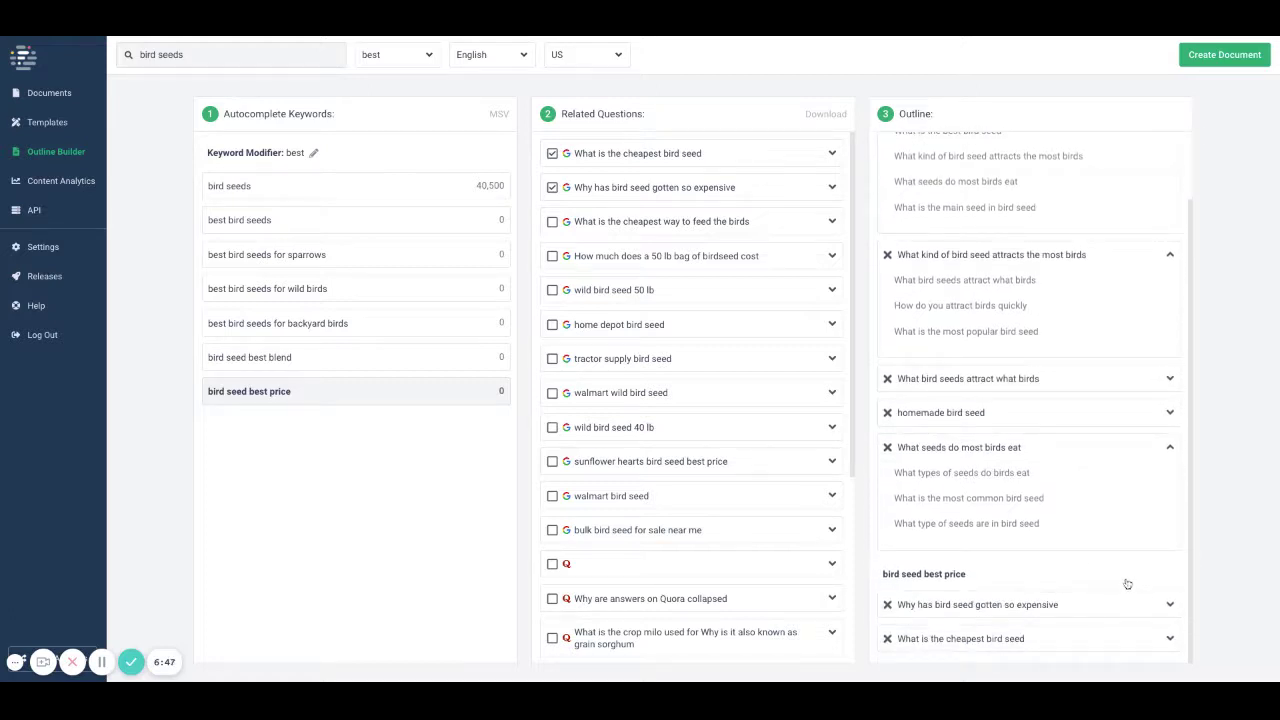
pyautogui.click(1171, 612)
pyautogui.click(1170, 638)
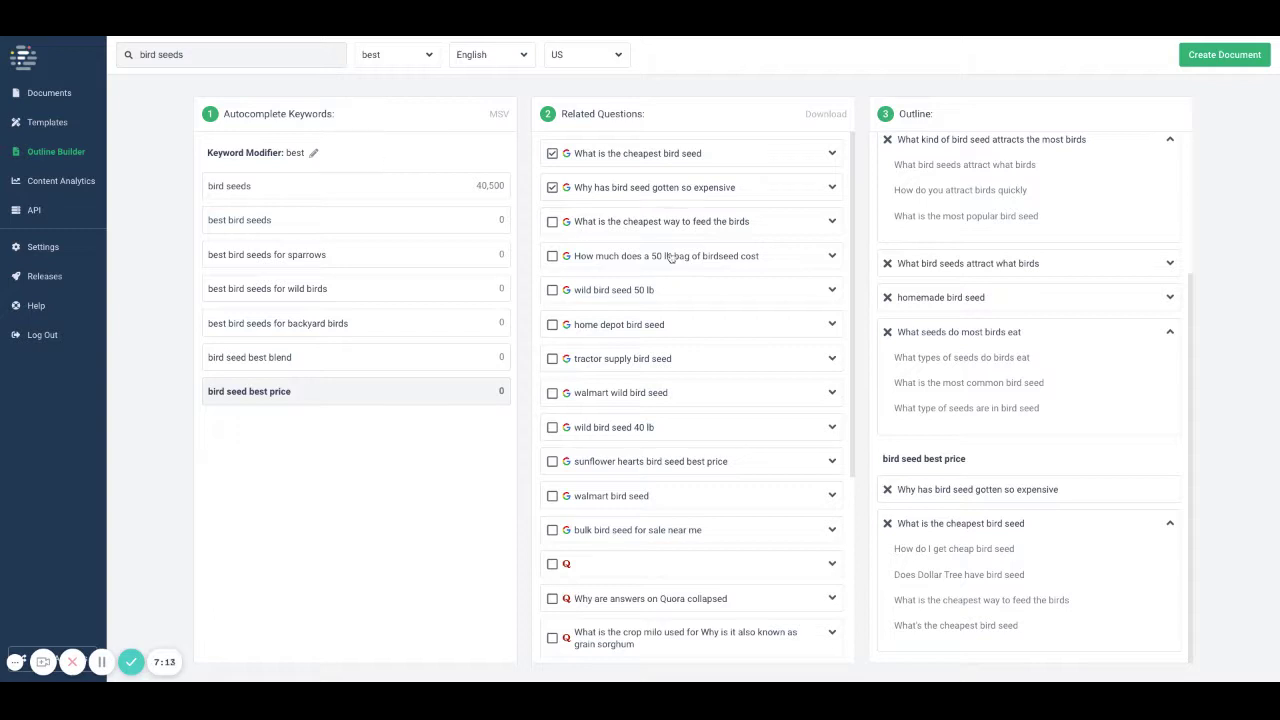
pyautogui.scroll(3, 1177, 282)
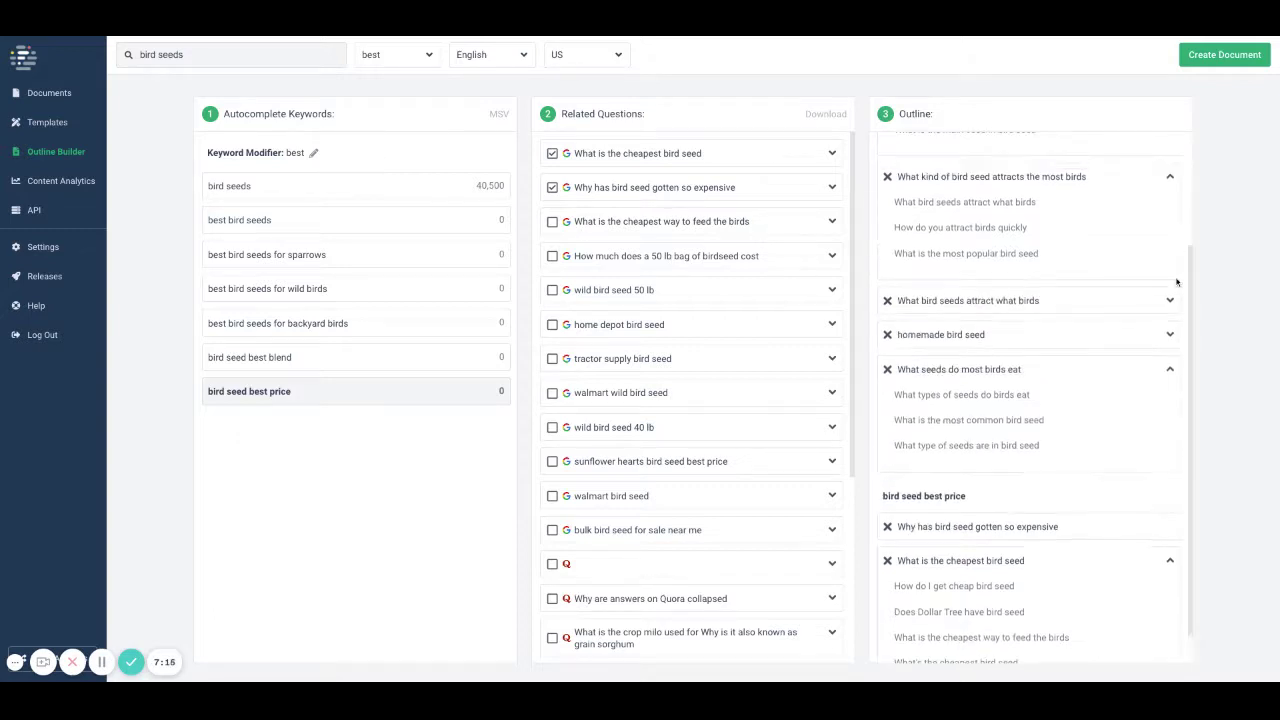
# Create a document from the outline with target search query "best bird seeds" in the General folder and review its content brief
pyautogui.click(1224, 55)
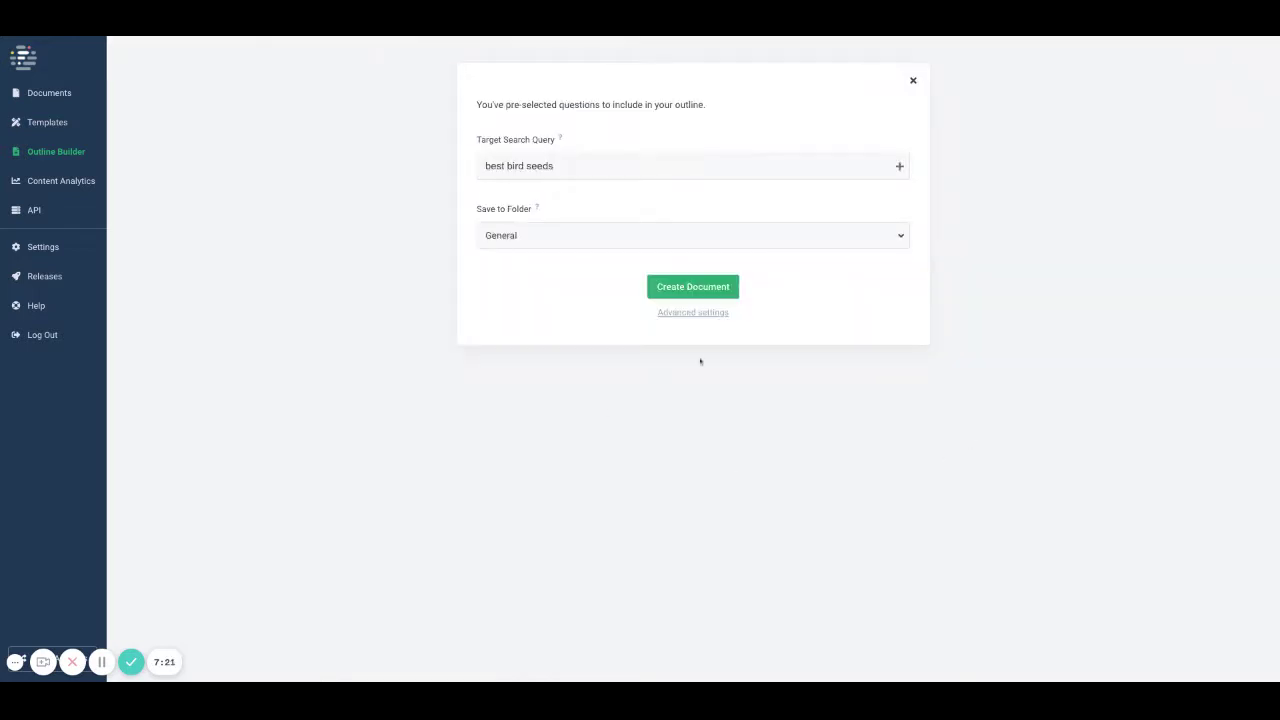
pyautogui.click(703, 297)
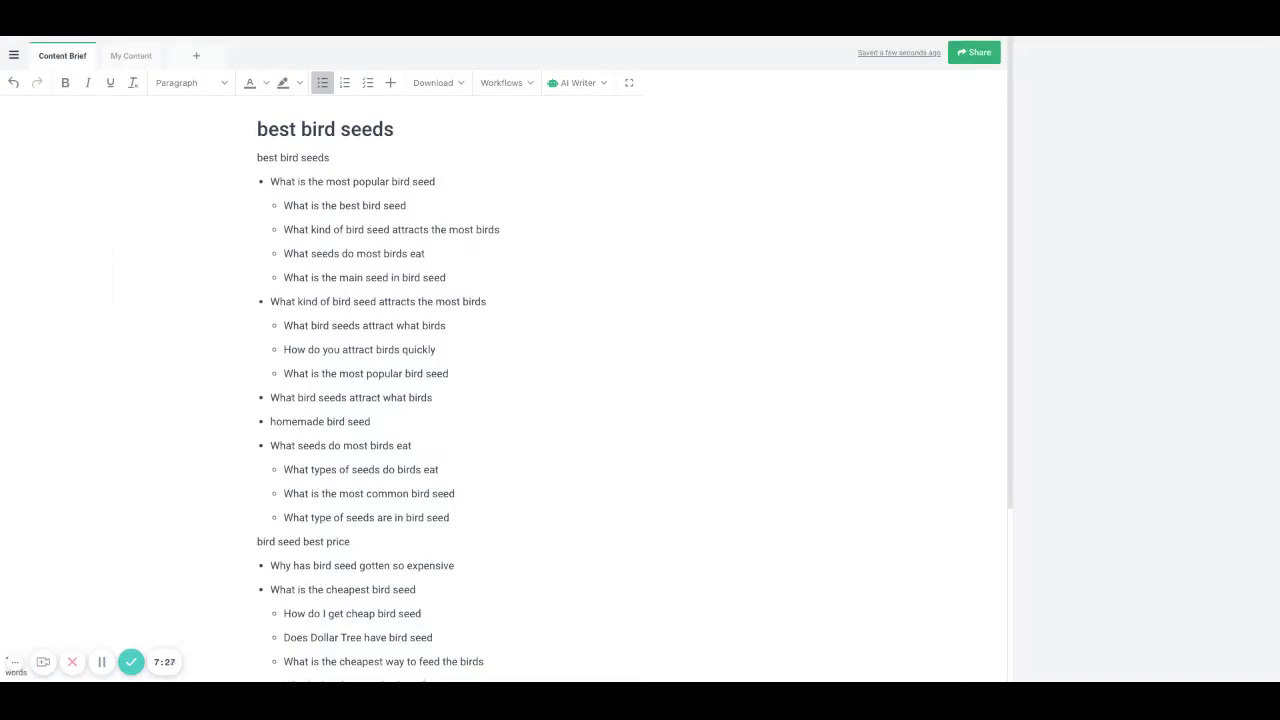
pyautogui.scroll(-2, 523, 536)
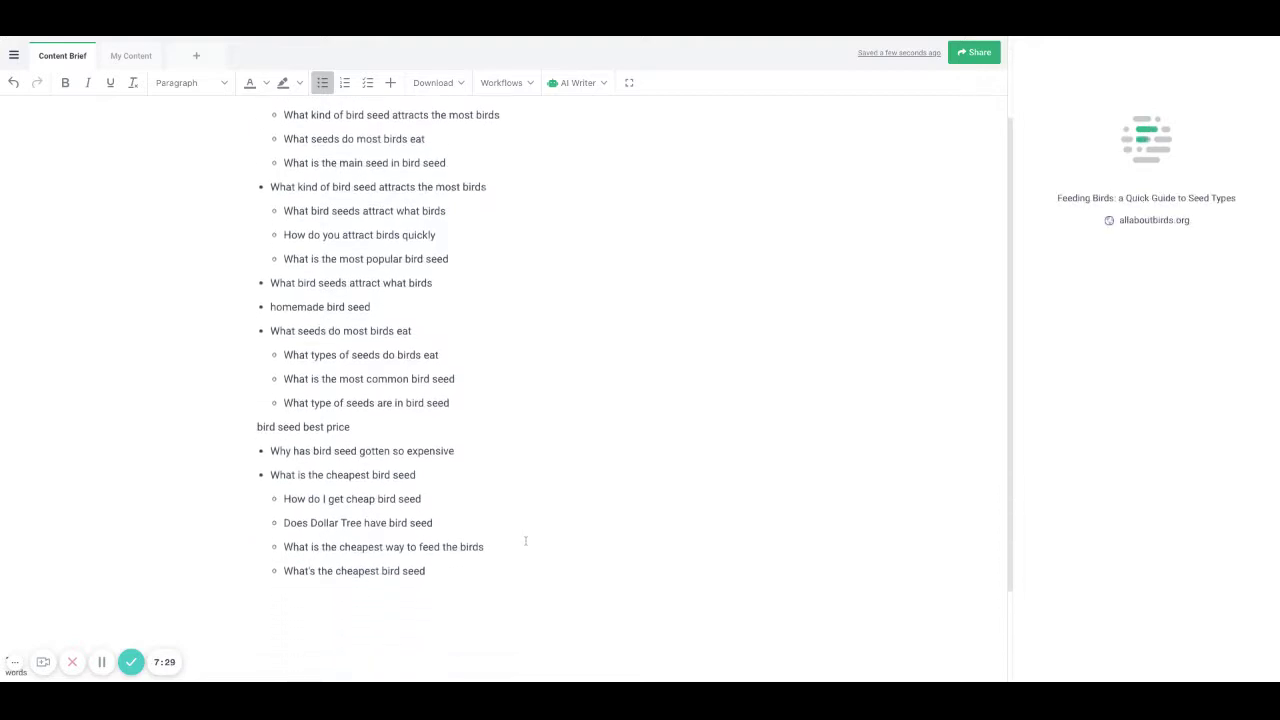
pyautogui.scroll(2, 525, 541)
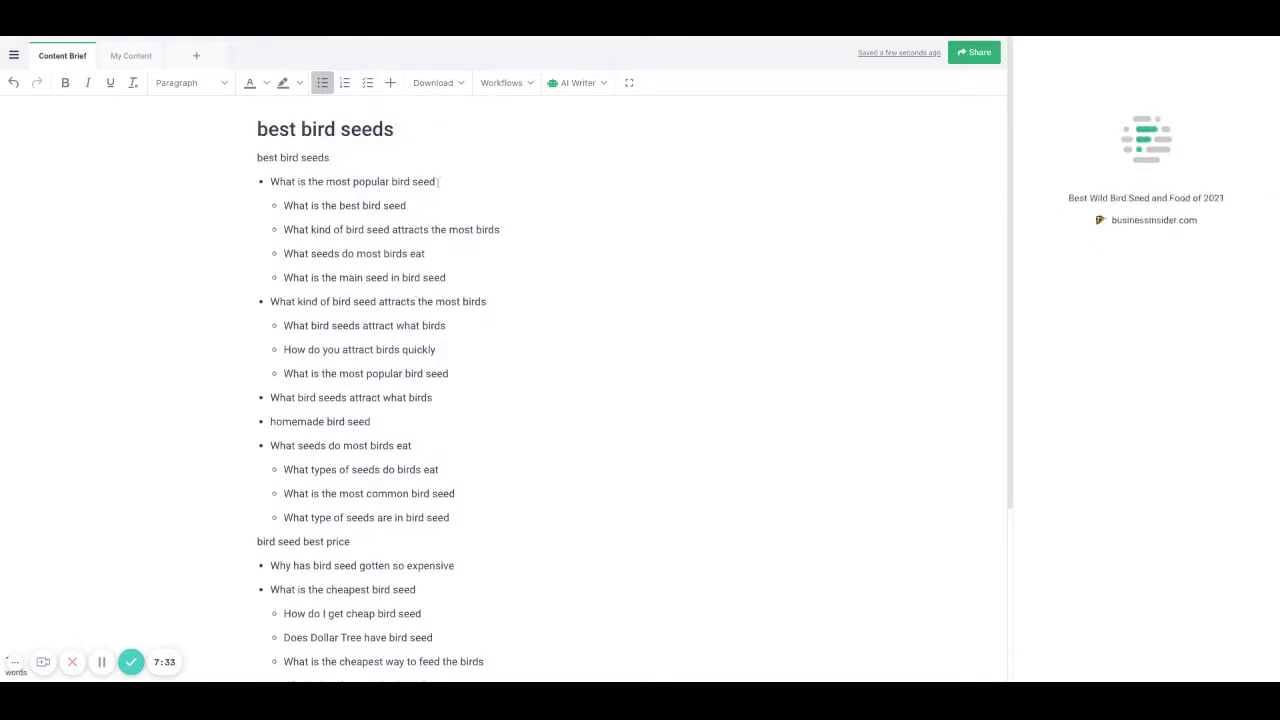
# Paraphrase the first bullet "What is the most popular bird seed" with AI and replace it with "The most popular bird seed."
pyautogui.moveTo(438, 181); pyautogui.dragTo(270, 181)
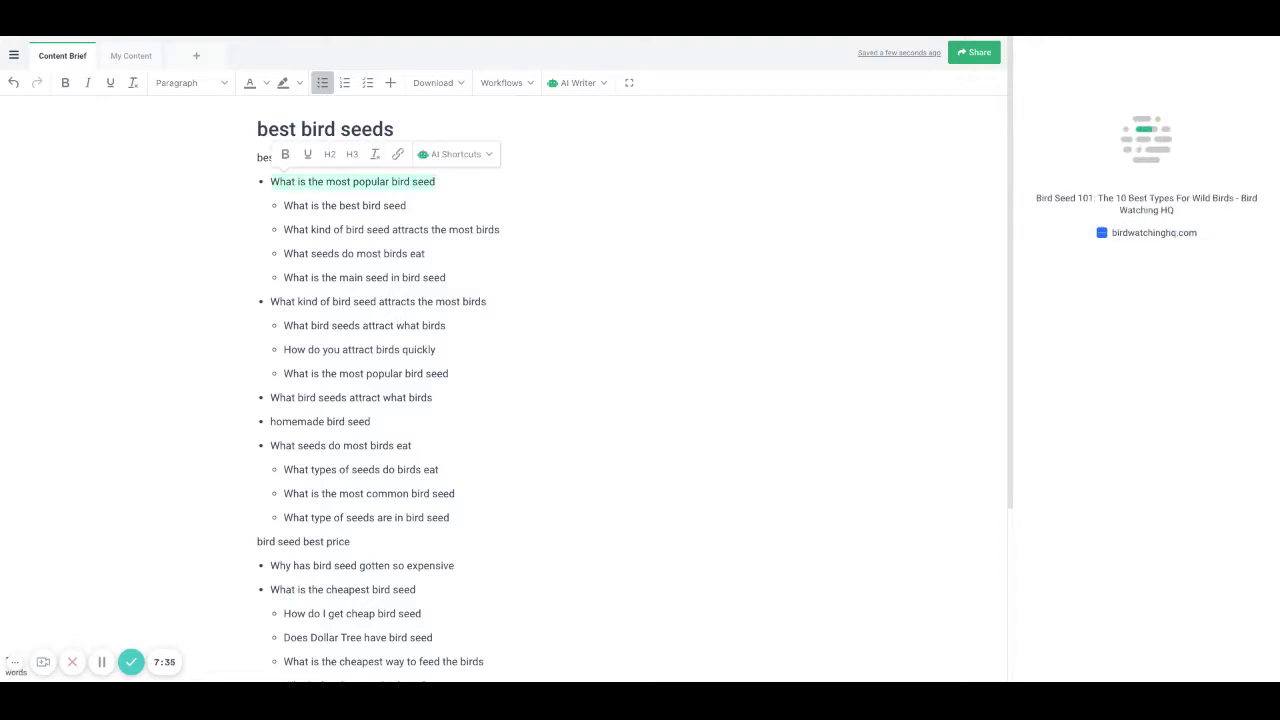
pyautogui.click(489, 157)
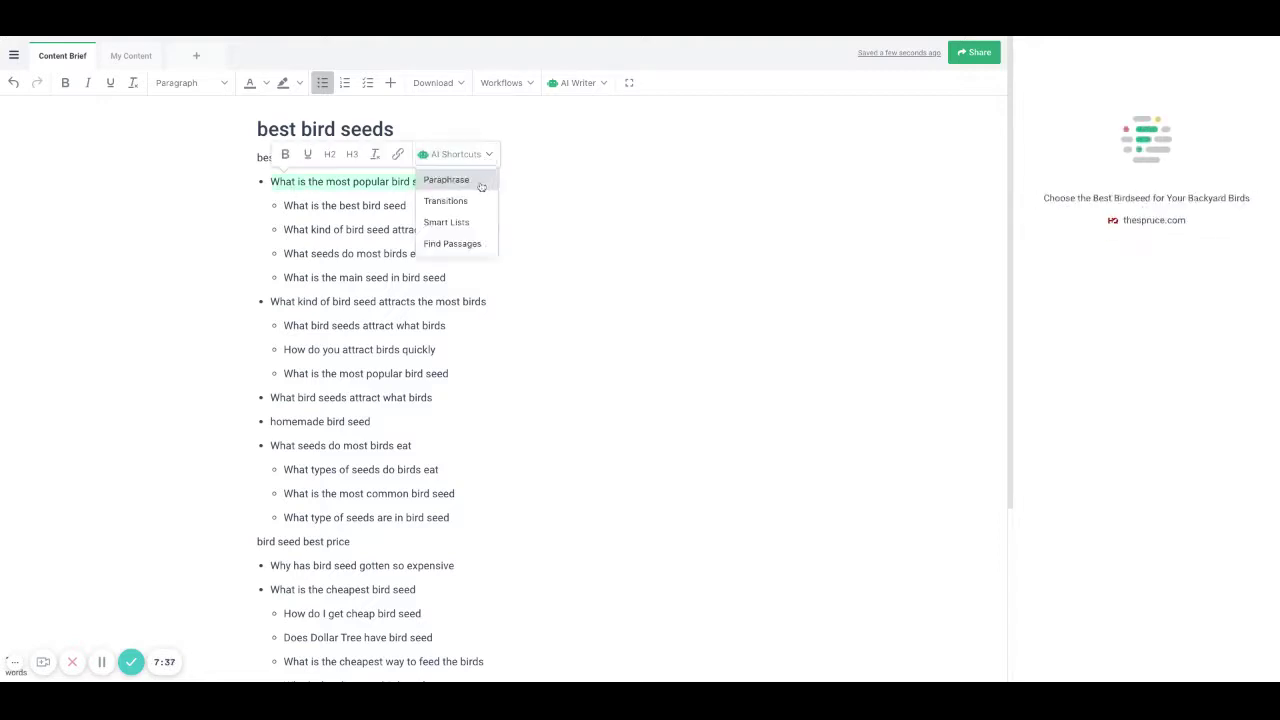
pyautogui.click(480, 180)
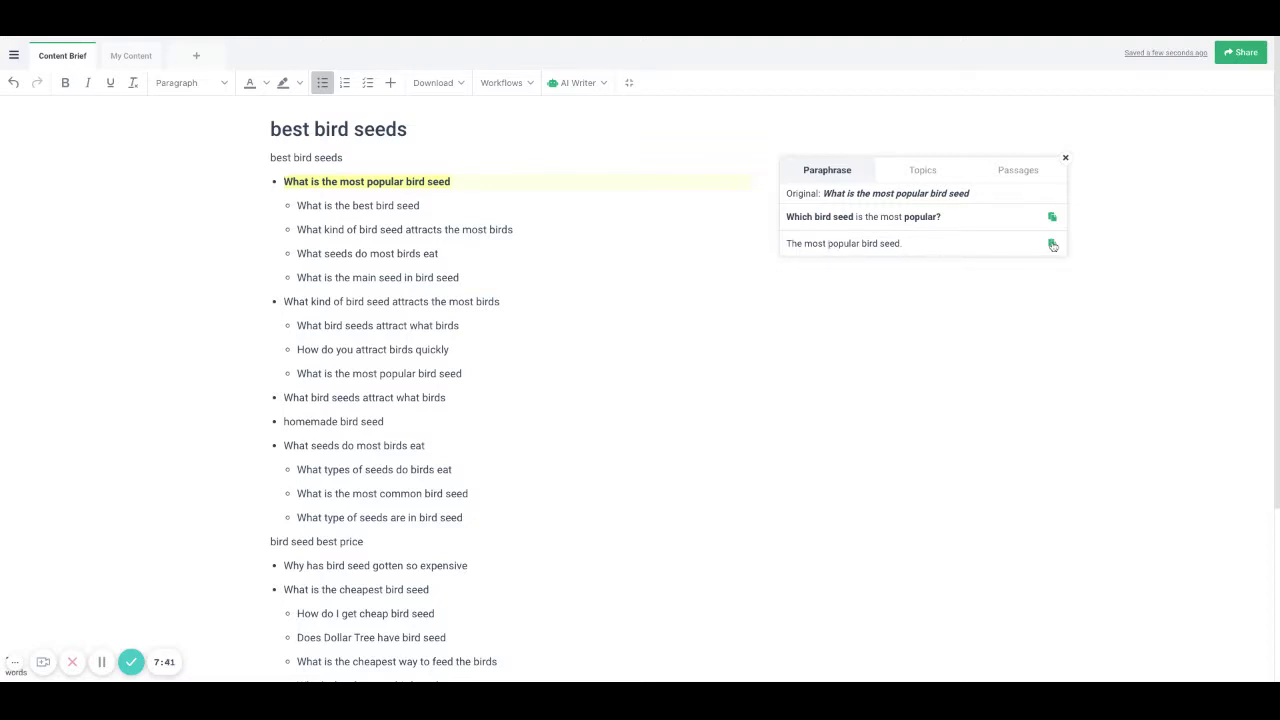
pyautogui.click(1052, 243)
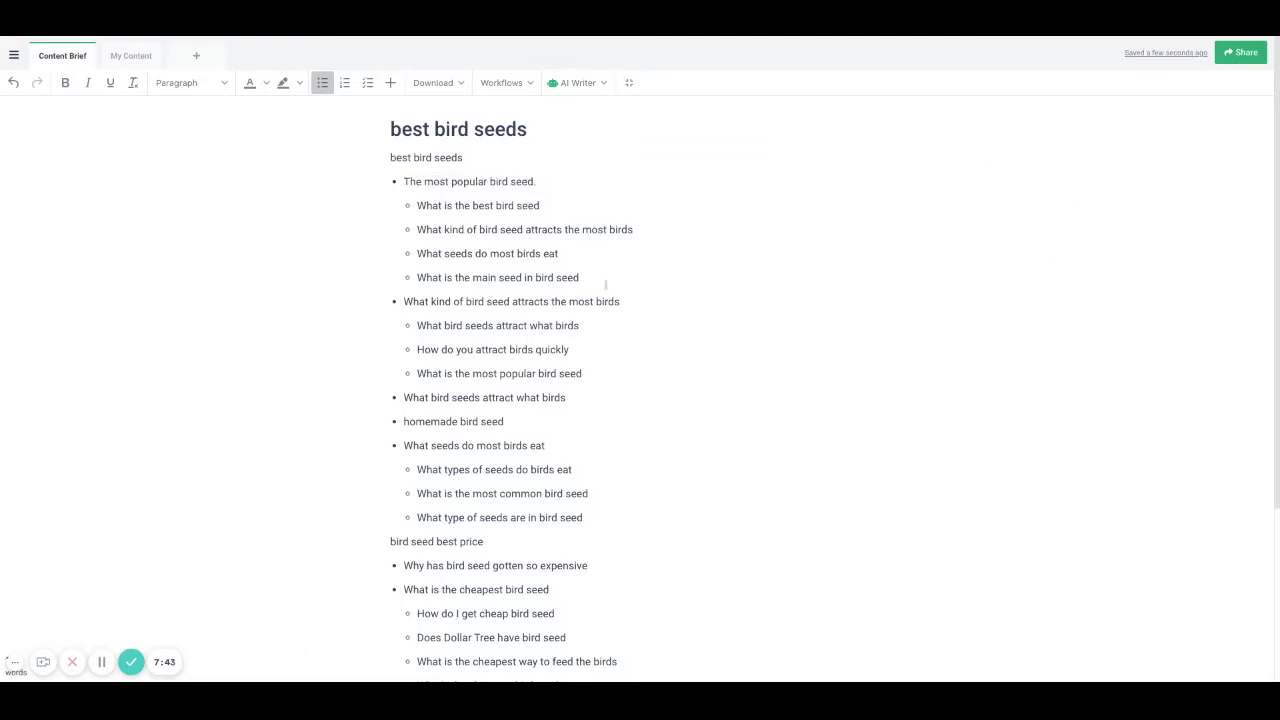
# Format the bullet "The most popular bird seed." as Header 2 and remove its trailing period
pyautogui.moveTo(538, 182); pyautogui.dragTo(403, 182)
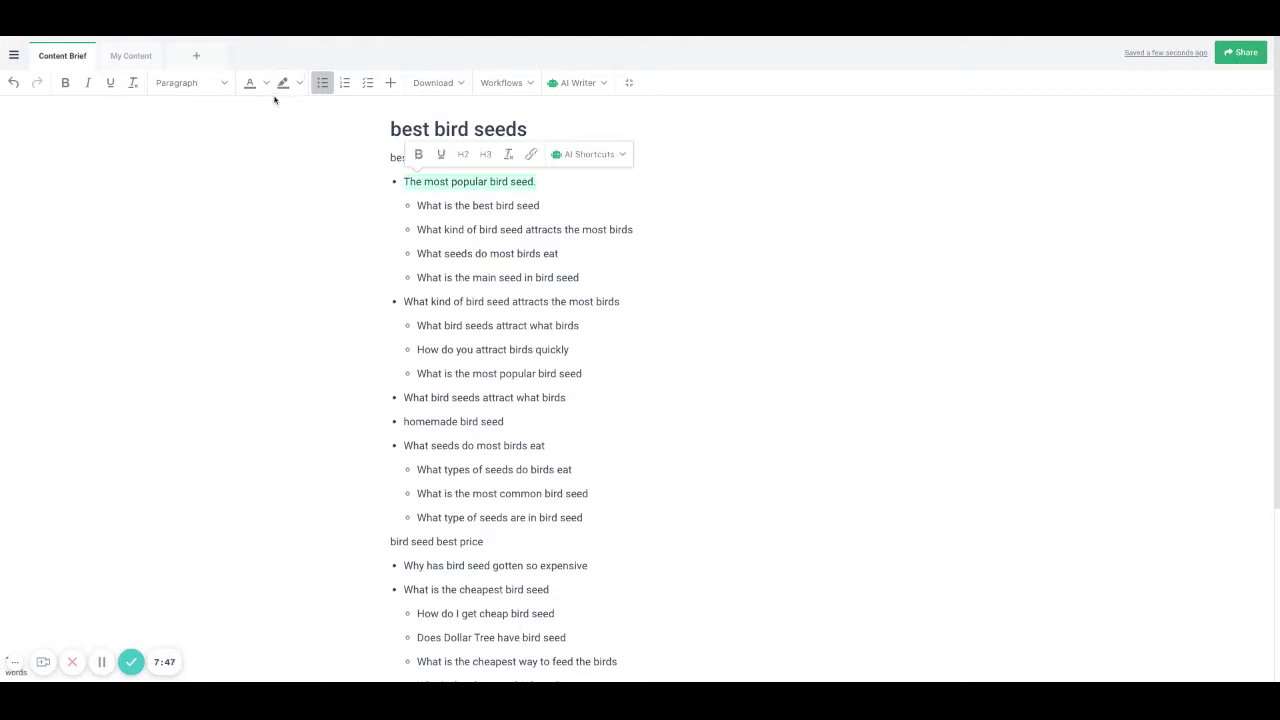
pyautogui.click(220, 83)
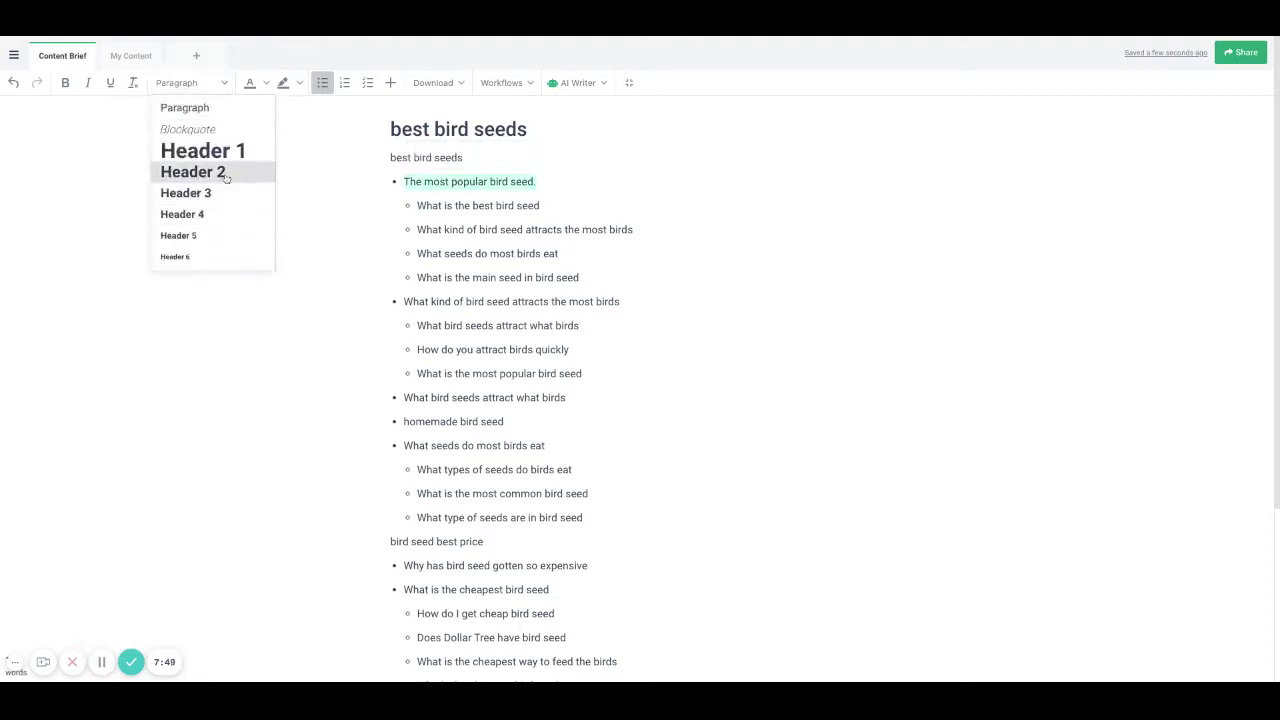
pyautogui.click(222, 172)
pyautogui.click(659, 229)
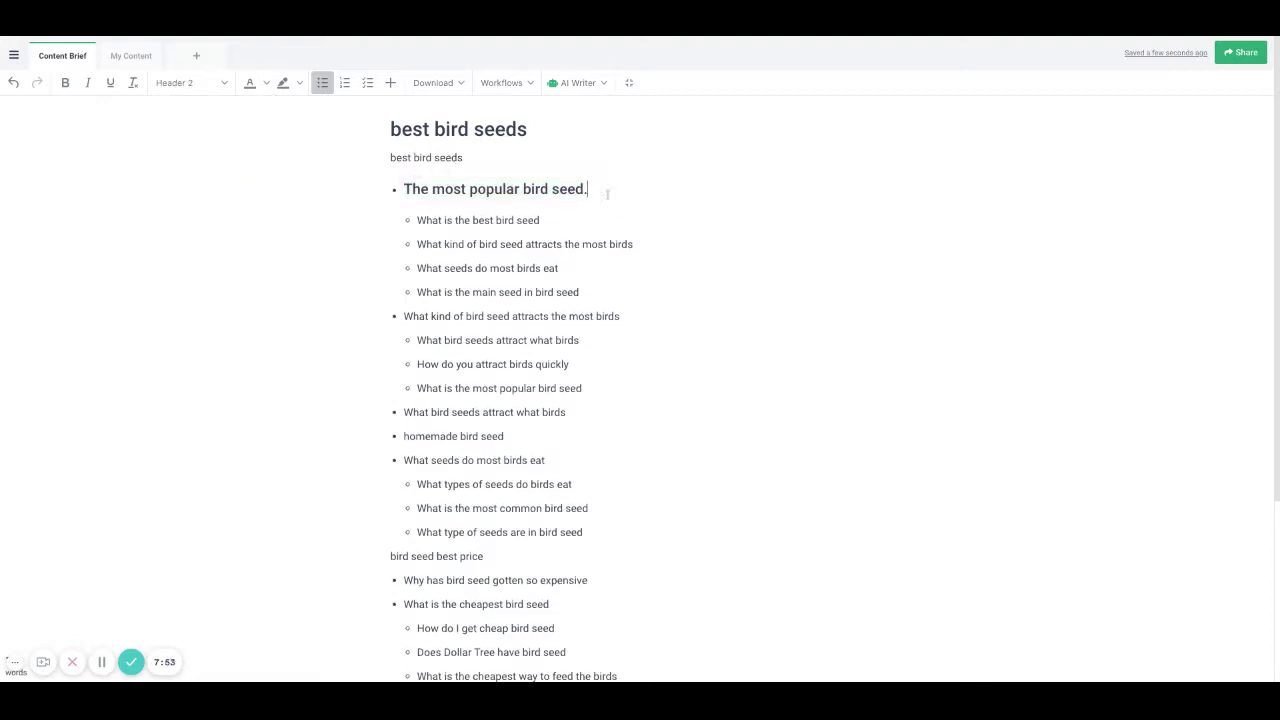
pyautogui.press('BackSpace')
# Open the AI Writer's Write for Me controls for the heading "The most popular bird seed" and start on the background context
pyautogui.moveTo(595, 190); pyautogui.dragTo(402, 190)
pyautogui.click(601, 88)
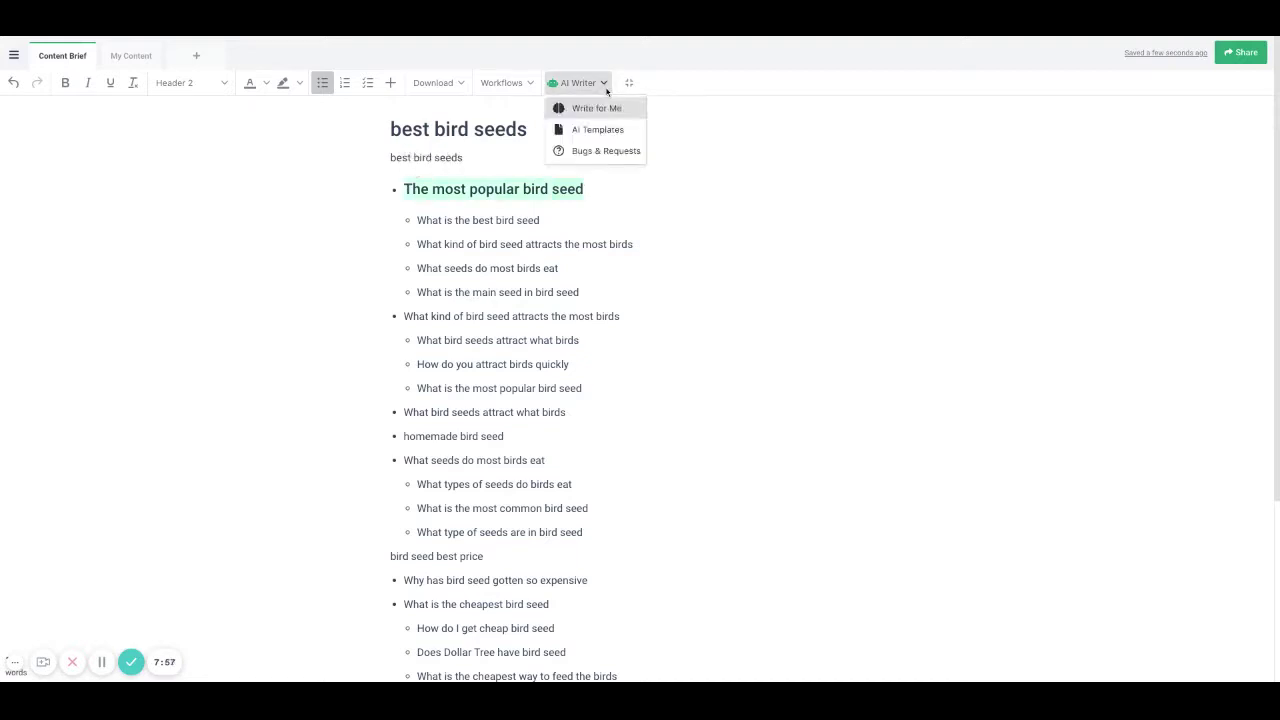
pyautogui.click(604, 112)
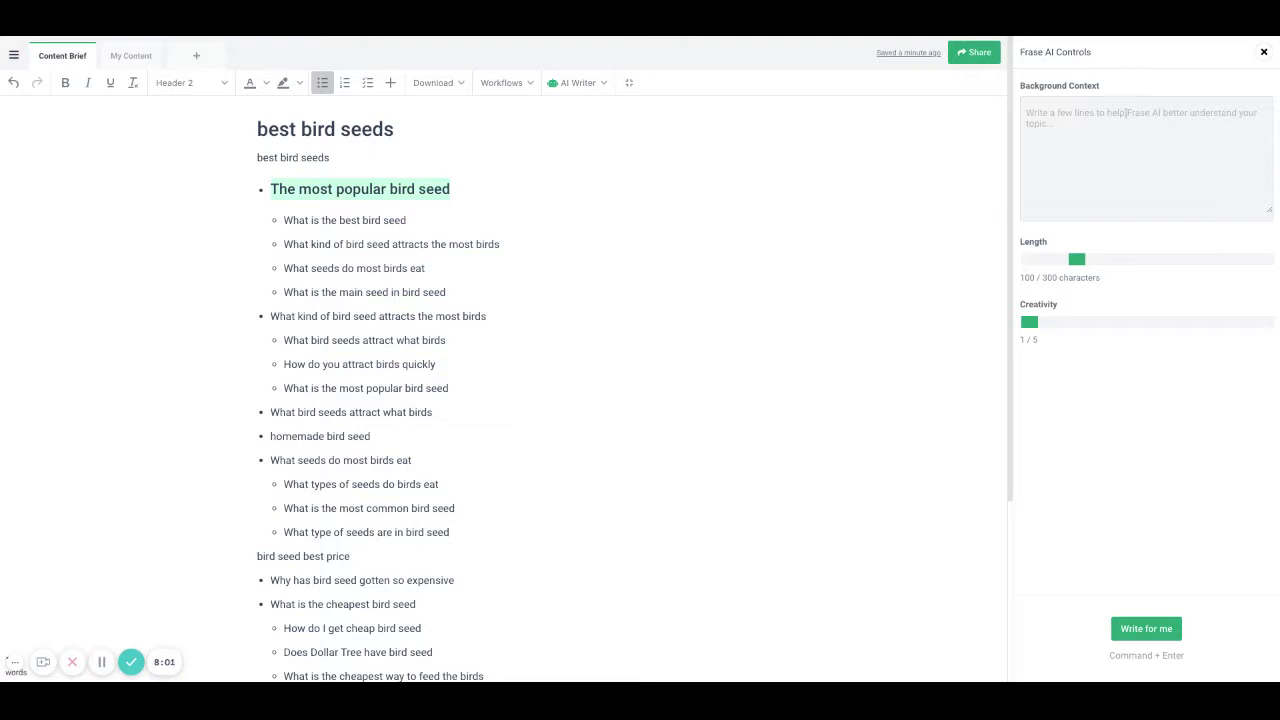
pyautogui.click(1128, 114)
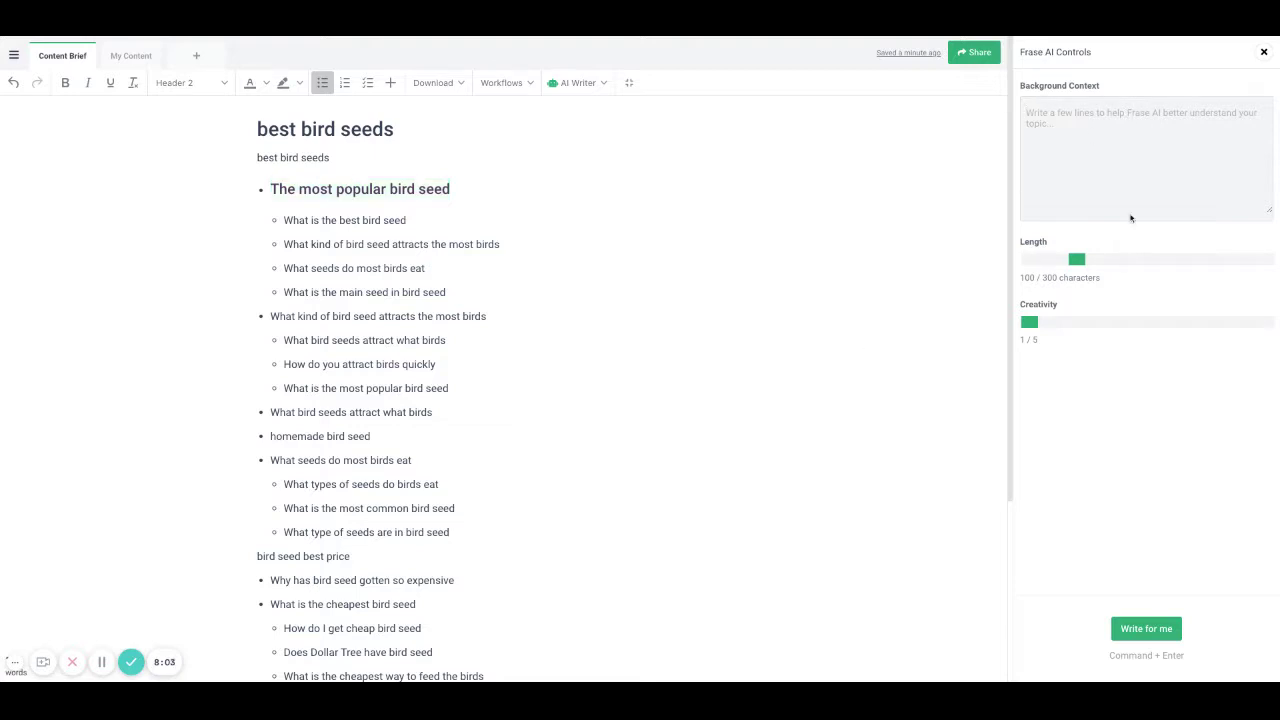